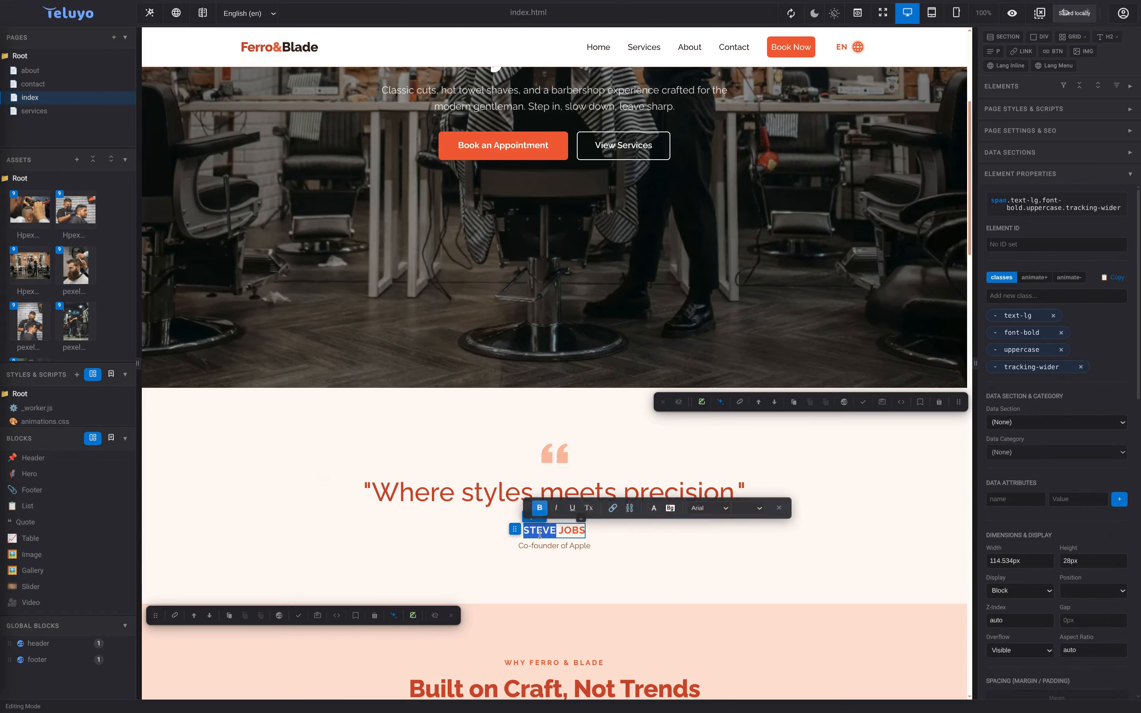
- Replace the quote's author with the new founder's name and subtitle 'Founder of Barber website'
key(BackSpace)
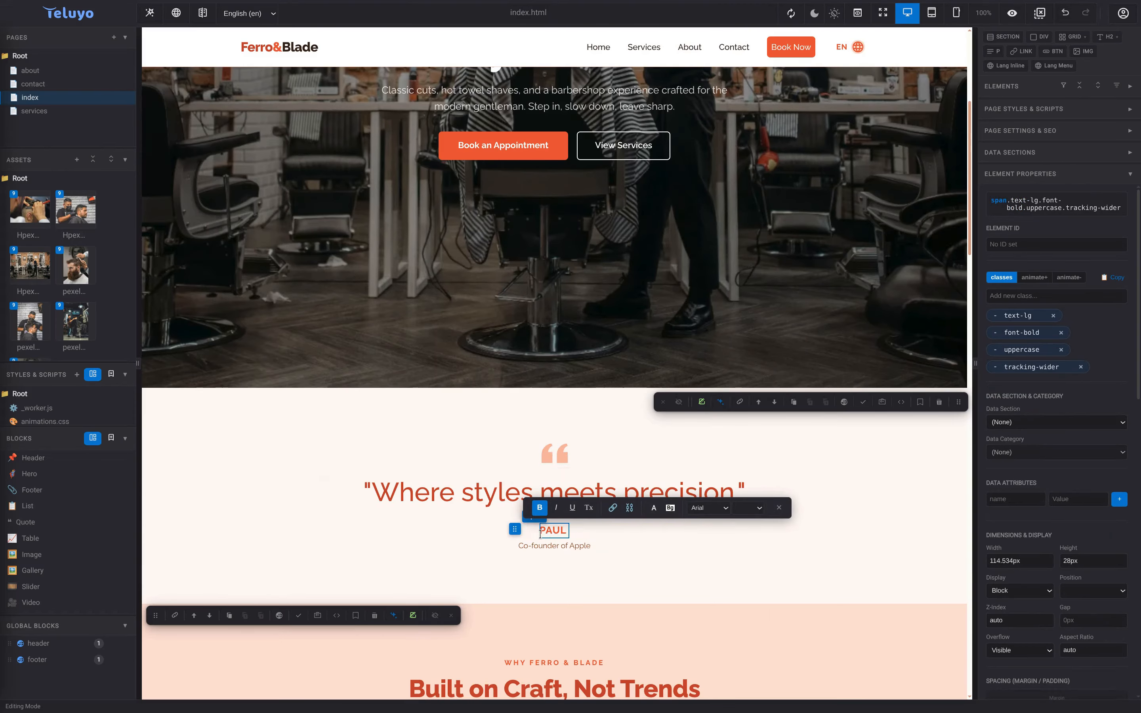
triple_click(555, 546)
text(Founder of Barber website)
click(609, 566)
- Empty the outdated Spanish and Italian subtitle translations and bring up the AI assistant
click(581, 547)
scroll(1033, 572, down, 8)
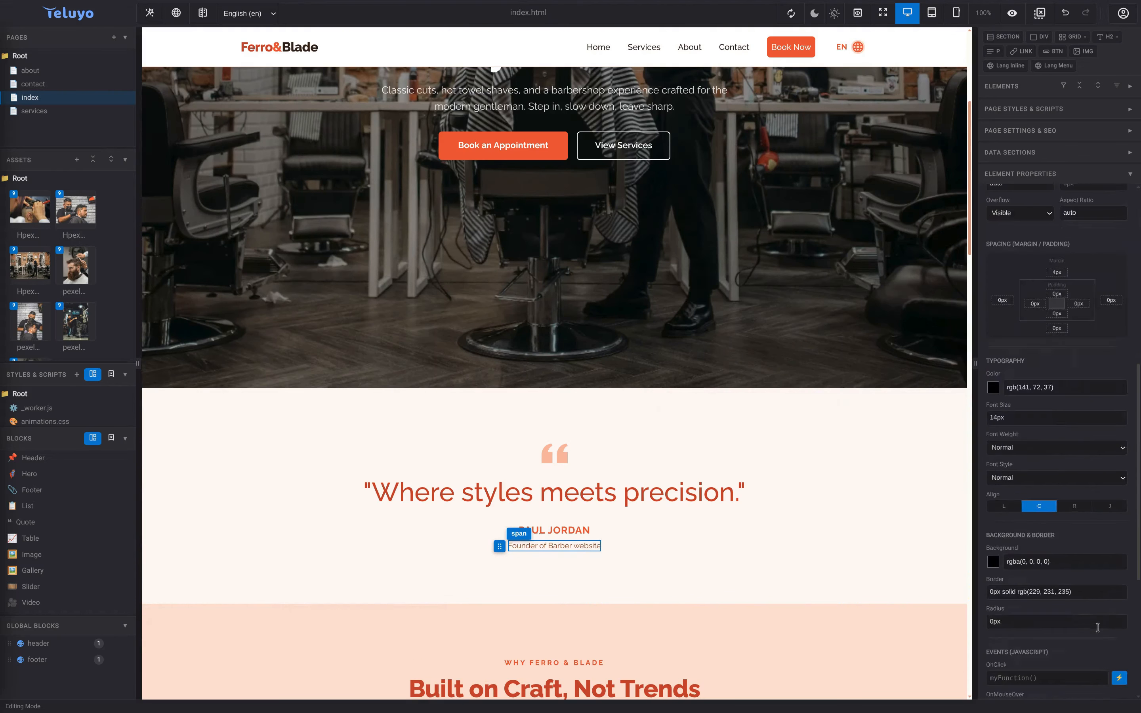
scroll(1098, 627, down, 6)
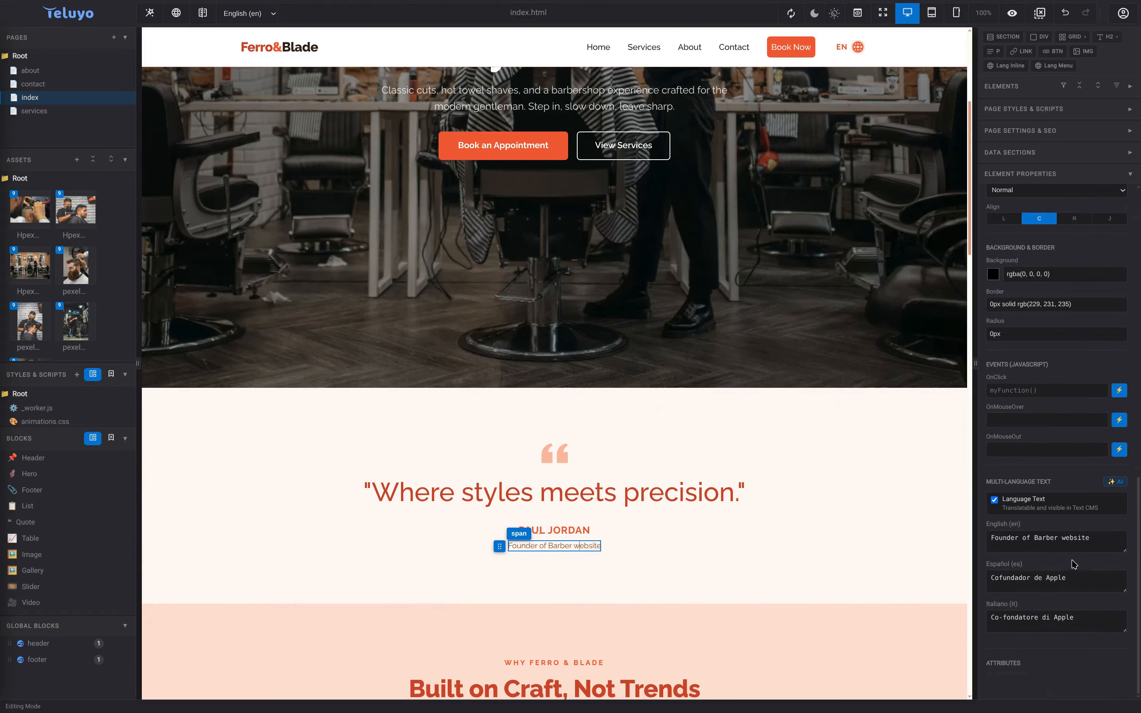
triple_click(1079, 583)
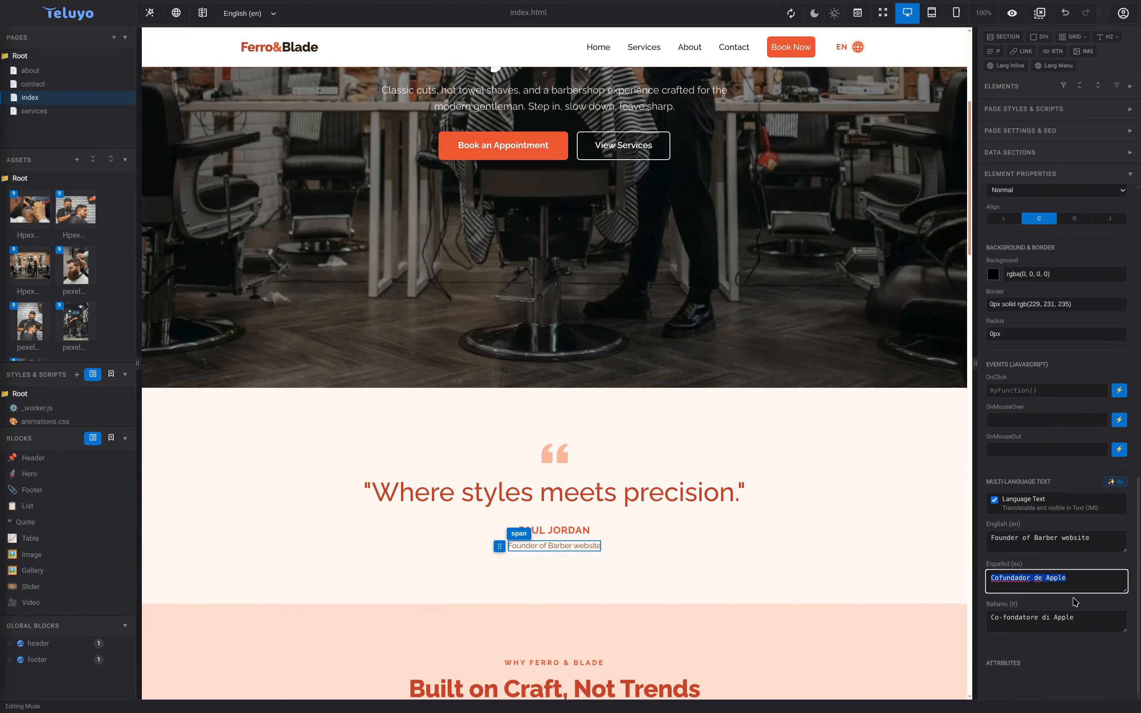
key(BackSpace)
triple_click(1074, 619)
key(BackSpace)
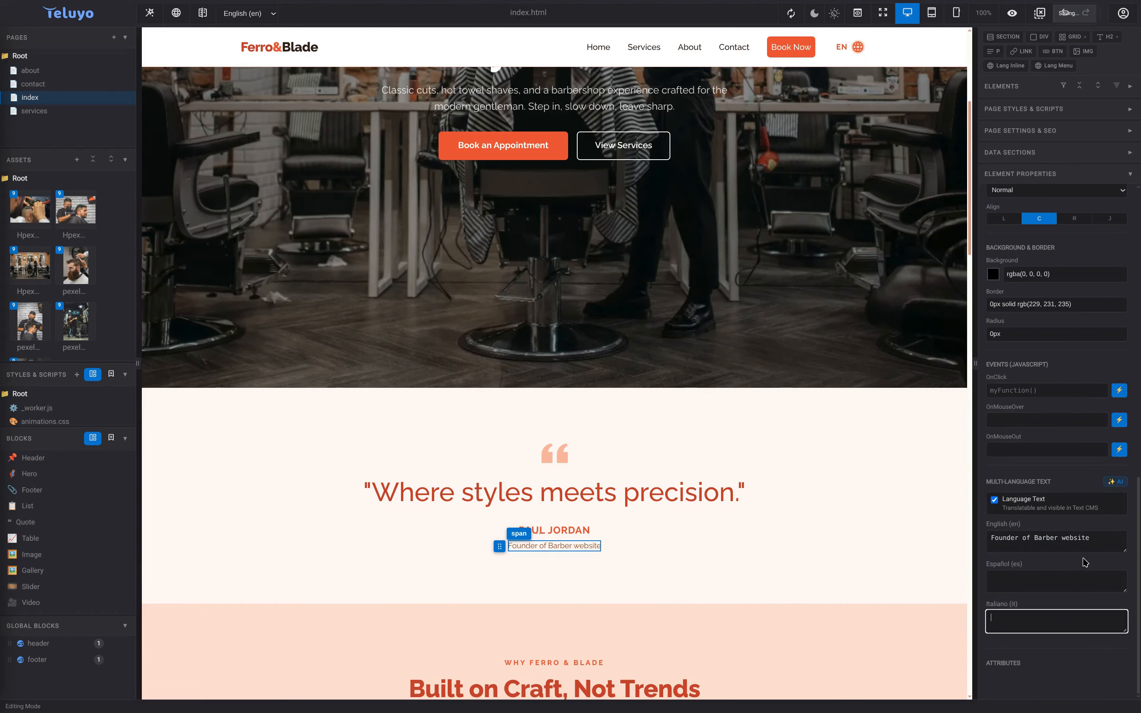
click(1115, 483)
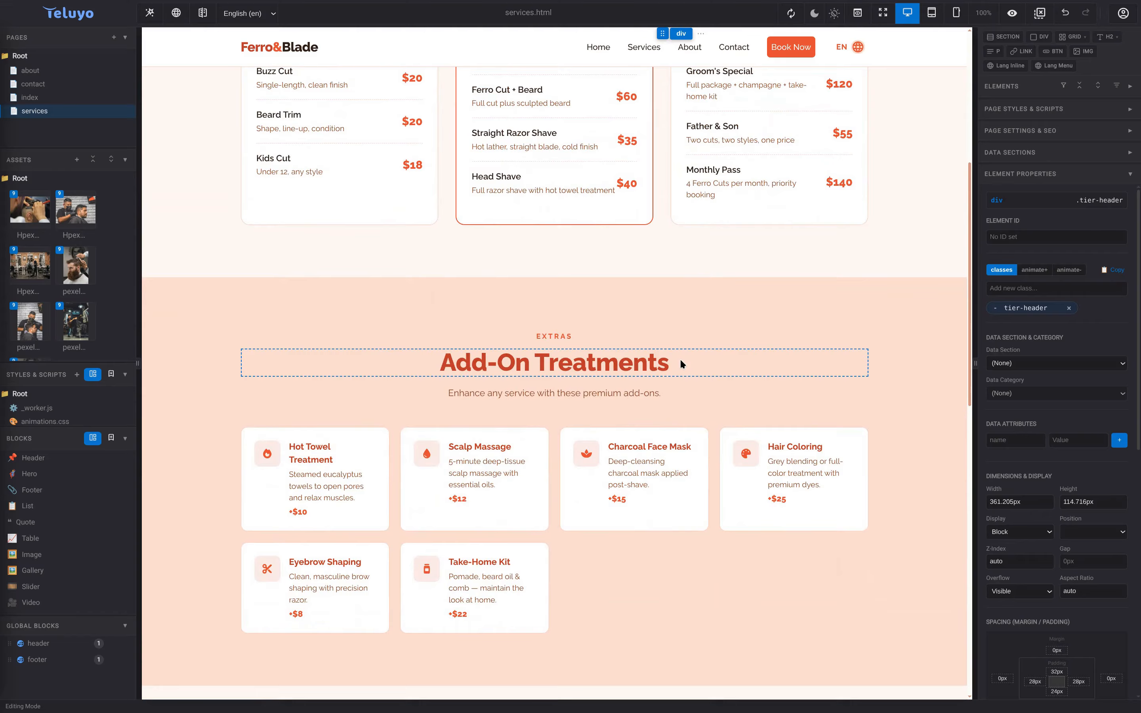
- Duplicate the Take-Home Kit card in Add-On Treatments
click(678, 363)
right_click(521, 555)
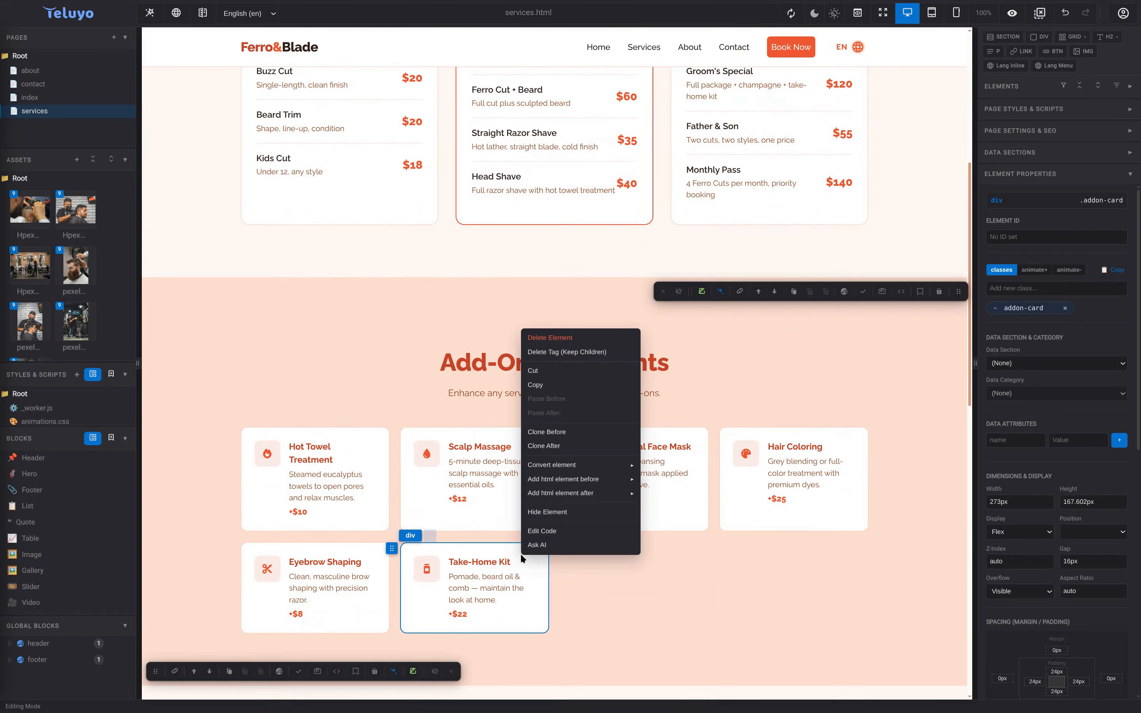
click(429, 535)
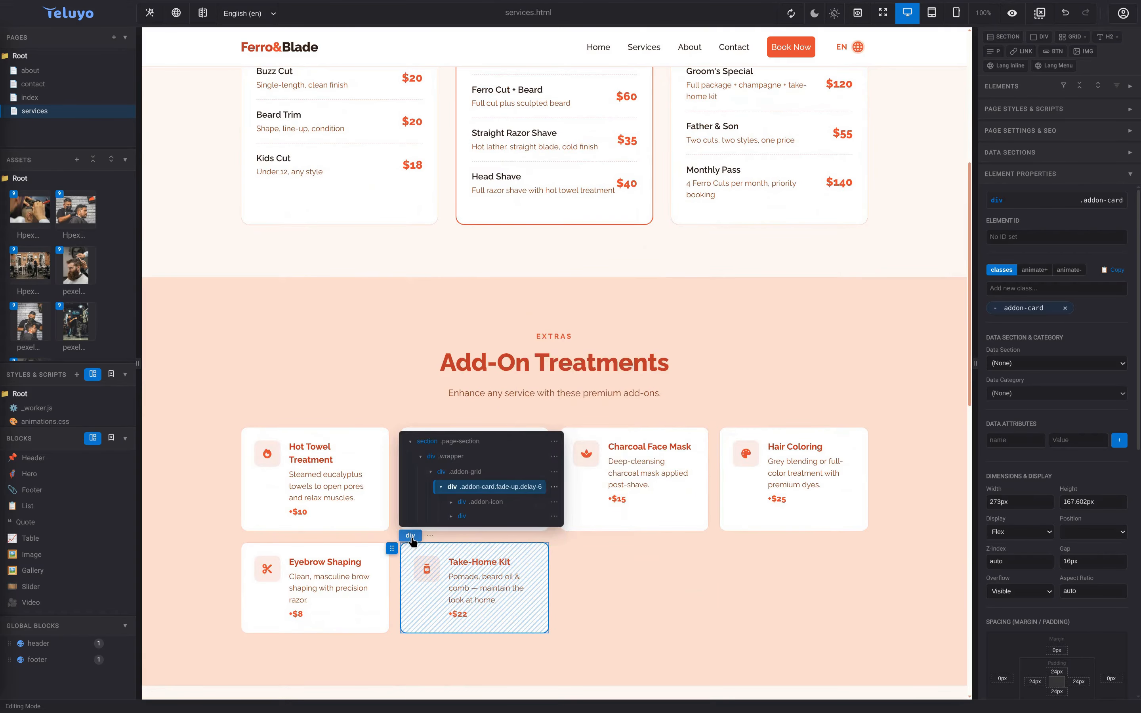
click(555, 487)
click(589, 529)
- Retitle the cloned card 'Extra' with description 'Some extra service...'
click(652, 592)
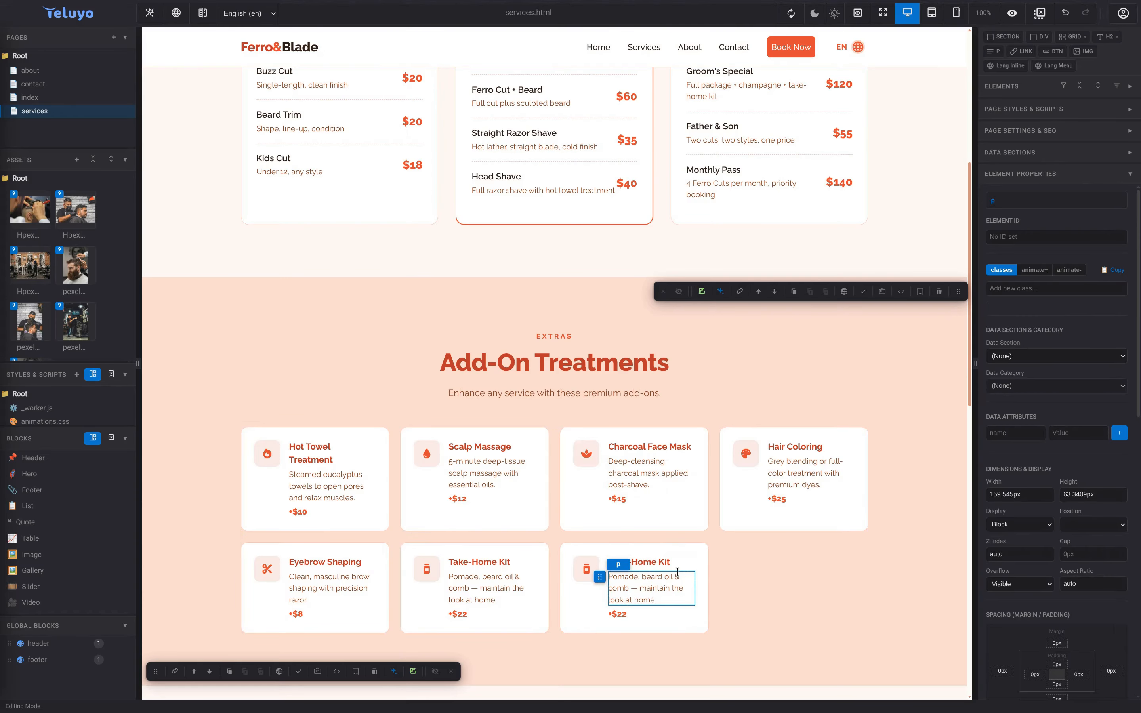
scroll(677, 572, down, 3)
double_click(664, 444)
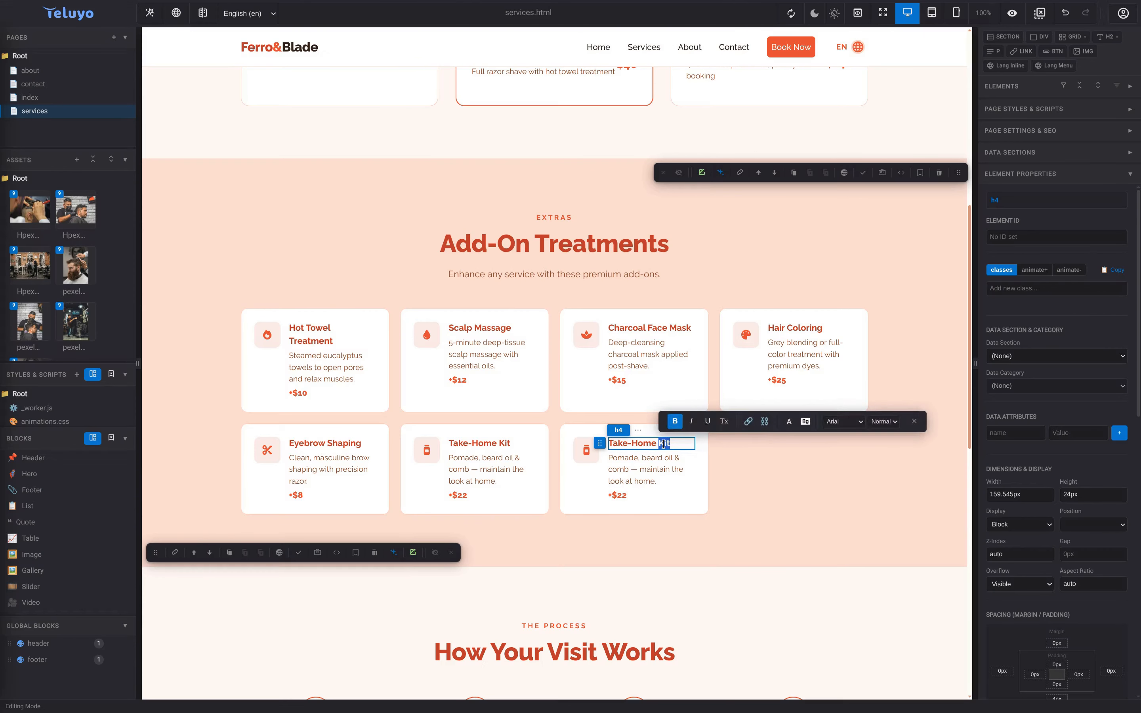
triple_click(664, 444)
text(Ext)
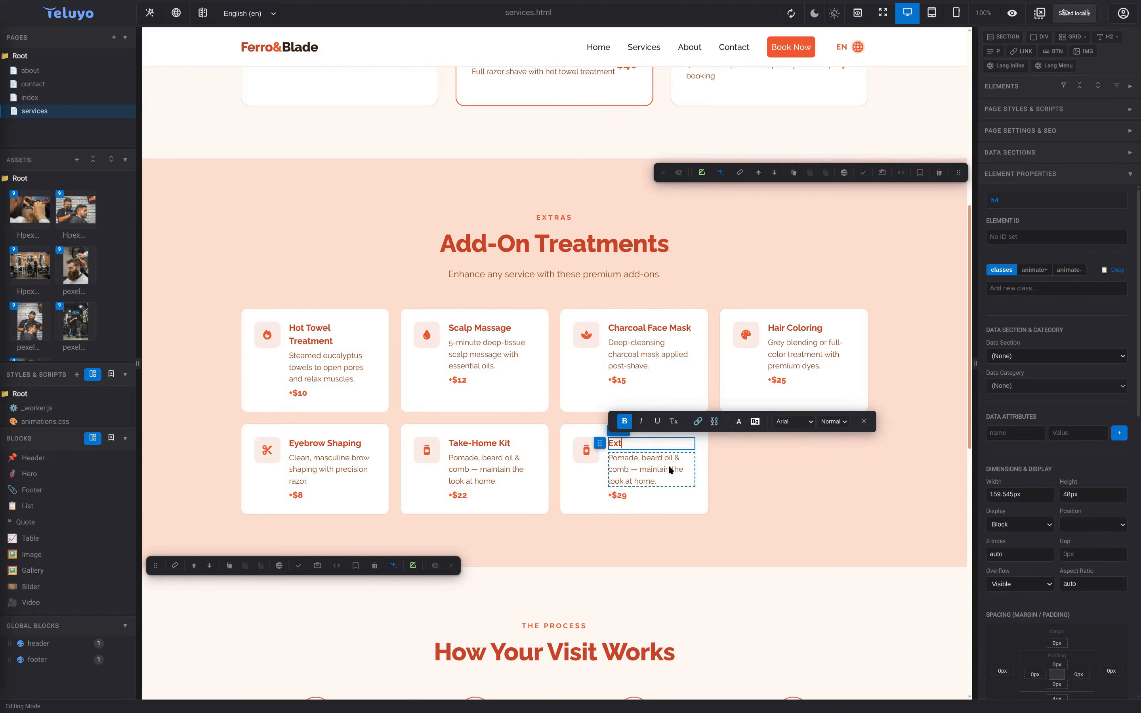
text(ra)
triple_click(676, 474)
text(Some extra service...)
click(696, 483)
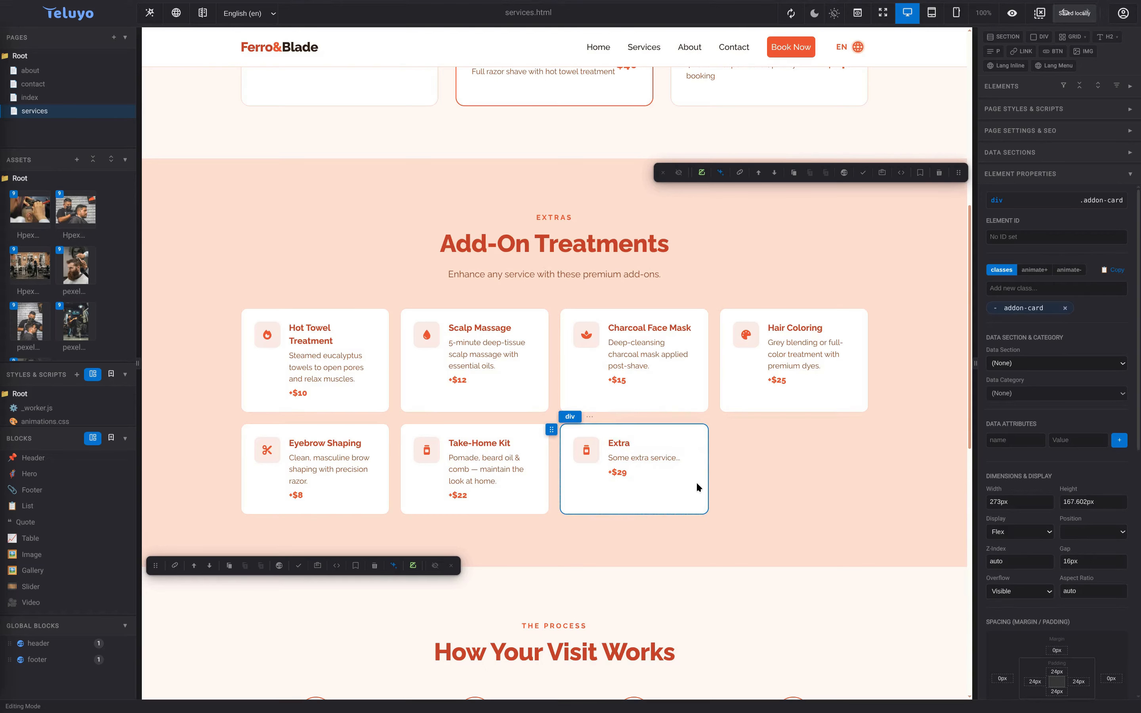
- Delete the leftover Italian translation 'Kit da portare a casa' from the Extra heading
scroll(710, 422, down, 1)
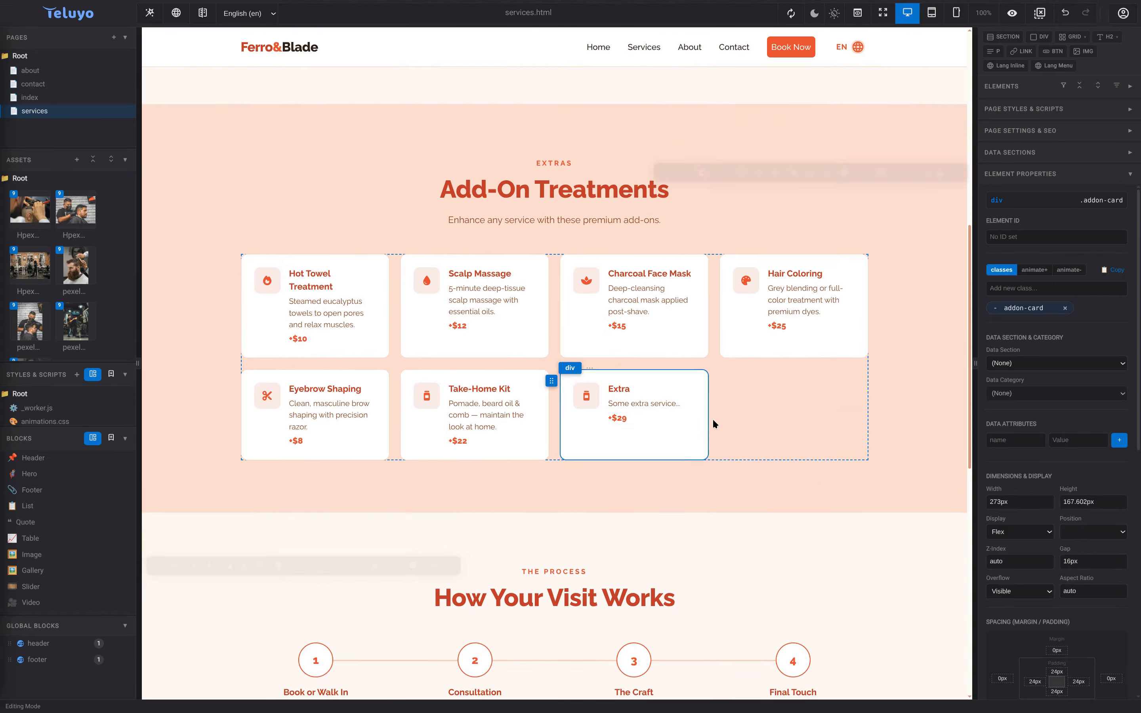
click(644, 398)
scroll(1057, 589, down, 5)
click(660, 383)
scroll(1057, 585, down, 10)
triple_click(1028, 579)
key(BackSpace)
triple_click(1050, 619)
click(1050, 618)
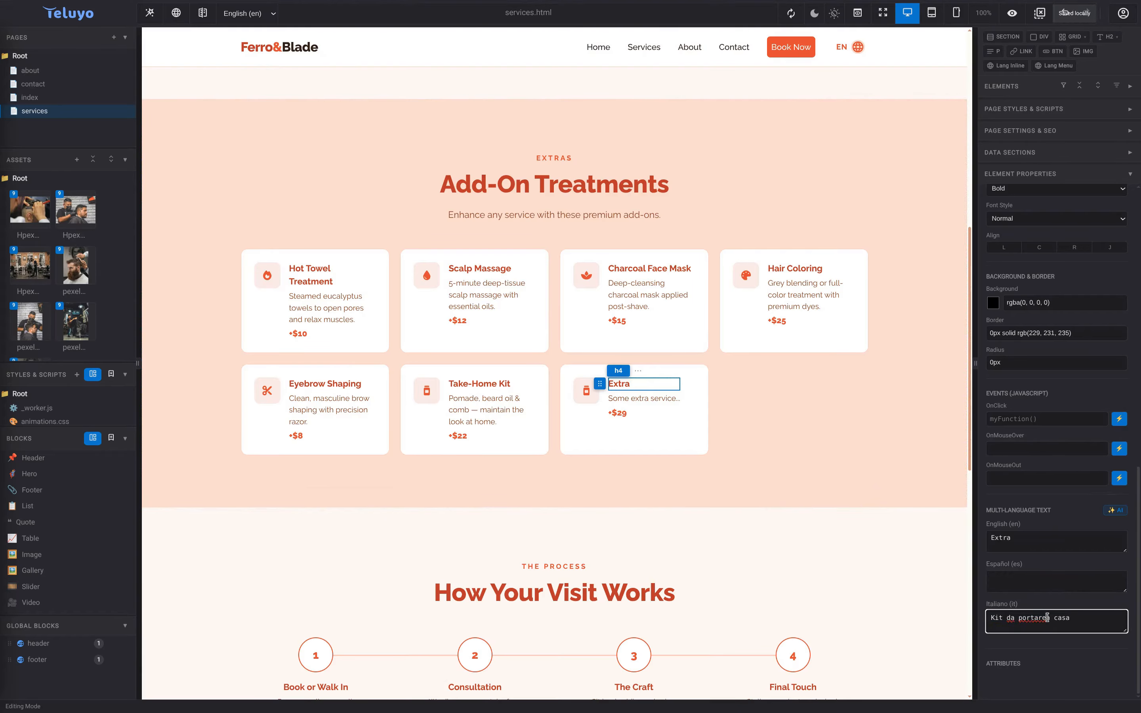
triple_click(1026, 619)
key(BackSpace)
click(755, 476)
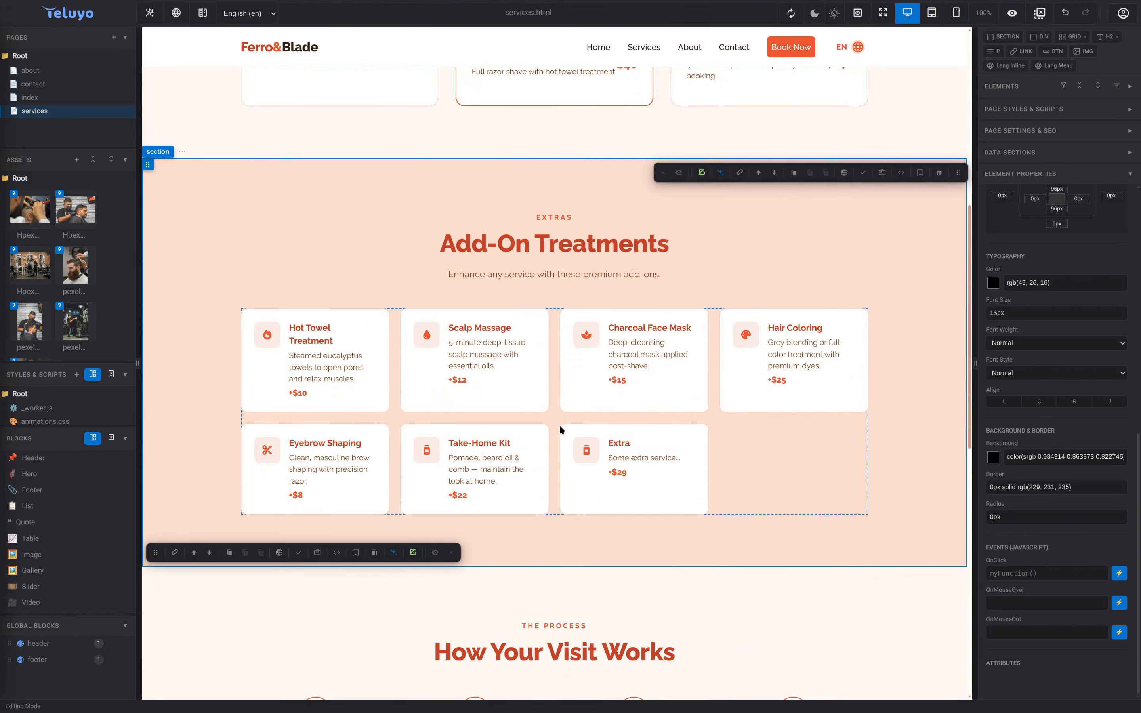
- Edit the footer hours line so the closing time reads 7pm: Mon — Fri: 9am – 7pm
scroll(561, 424, up, 6)
scroll(585, 392, up, 4)
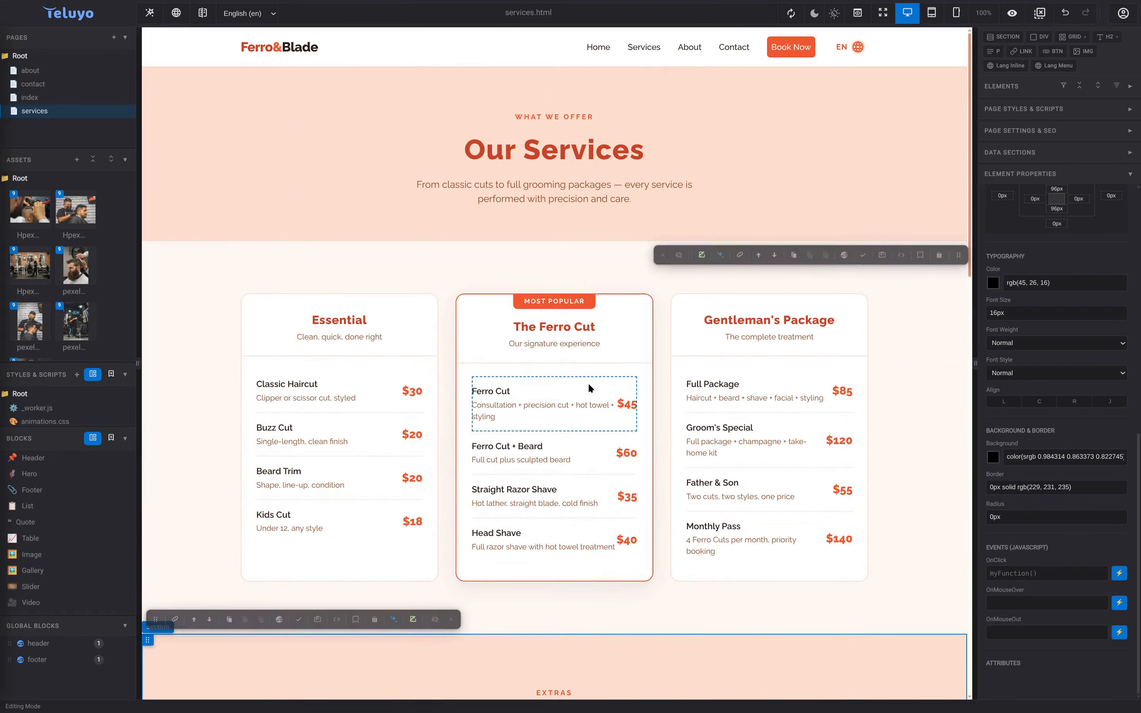
scroll(609, 402, down, 20)
scroll(627, 510, down, 5)
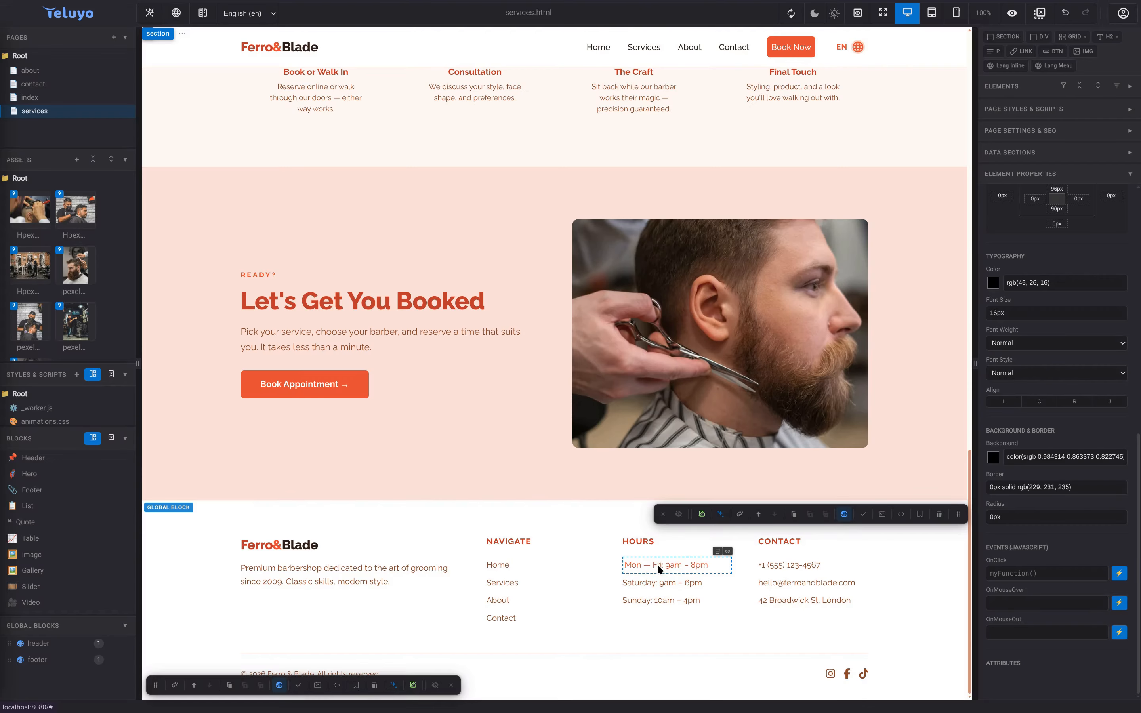
click(680, 566)
click(695, 566)
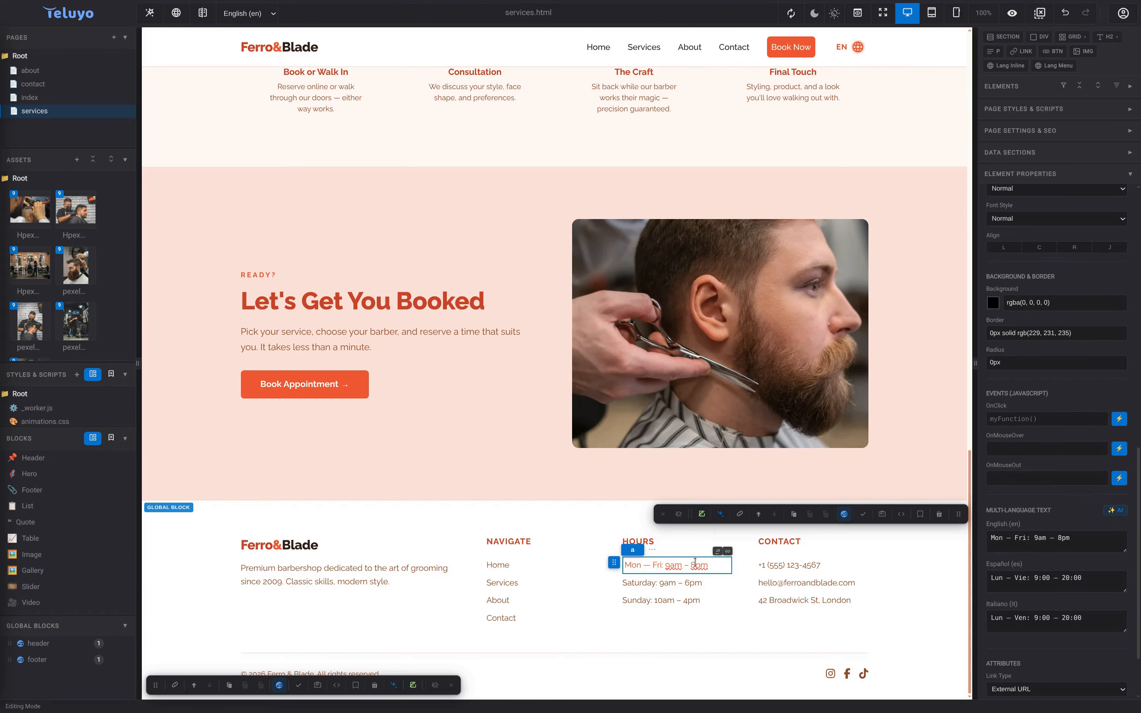
click(845, 514)
click(696, 566)
key(BackSpace)
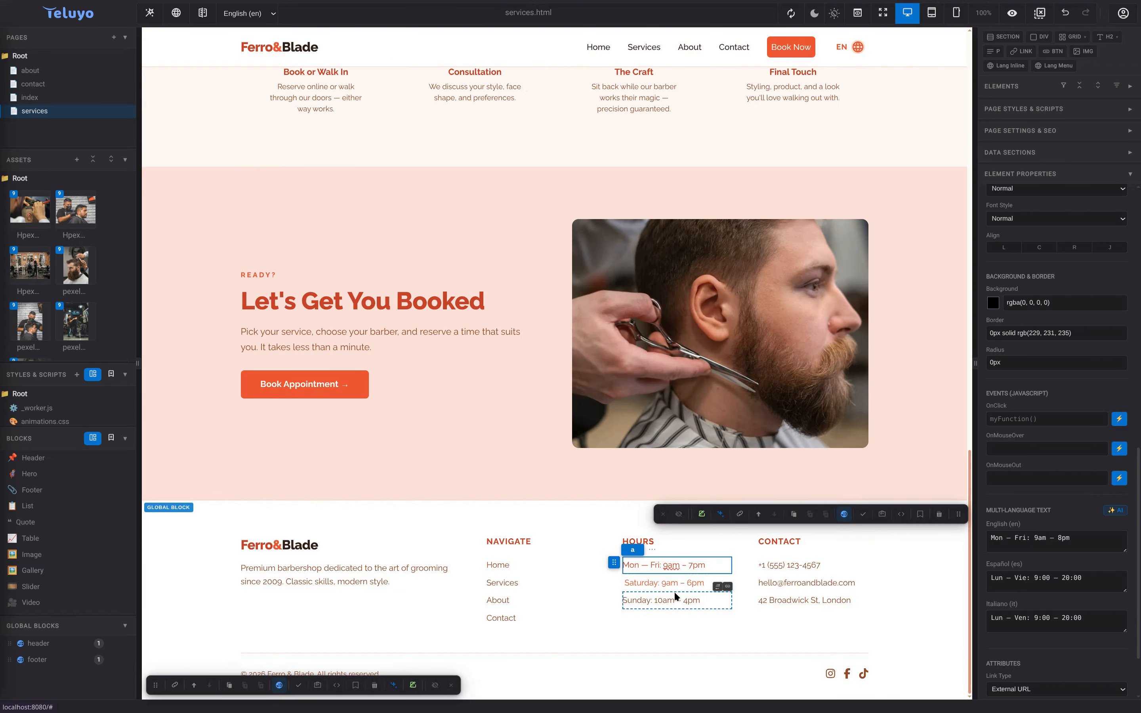
click(697, 610)
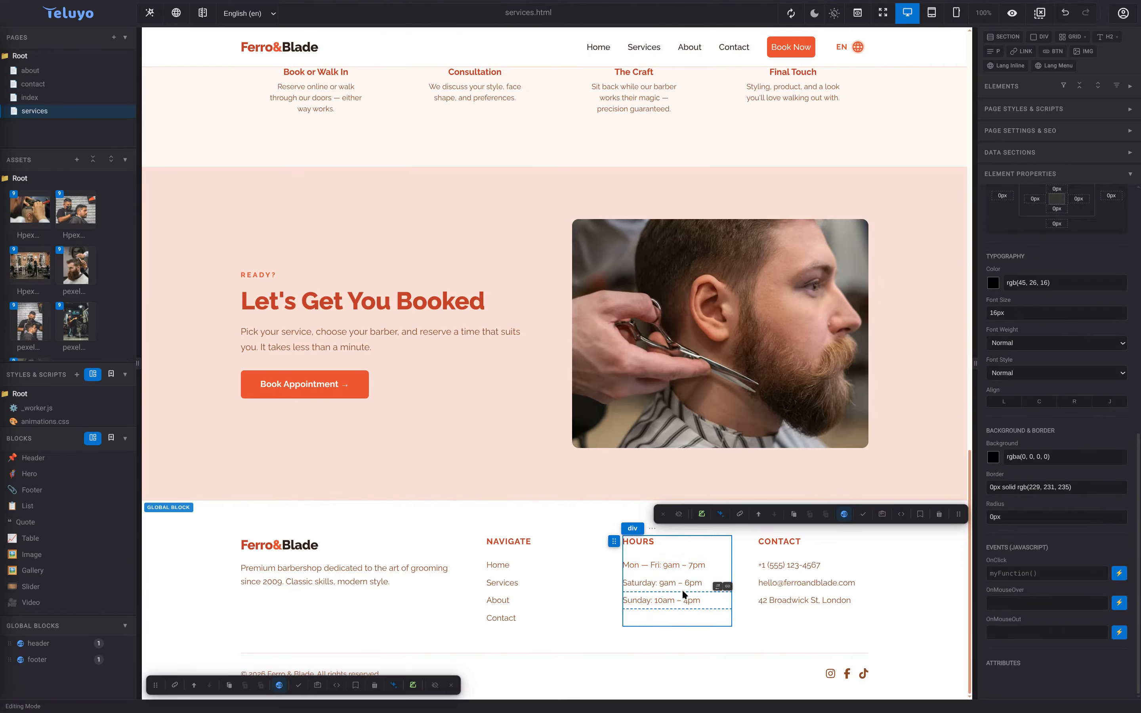
click(87, 97)
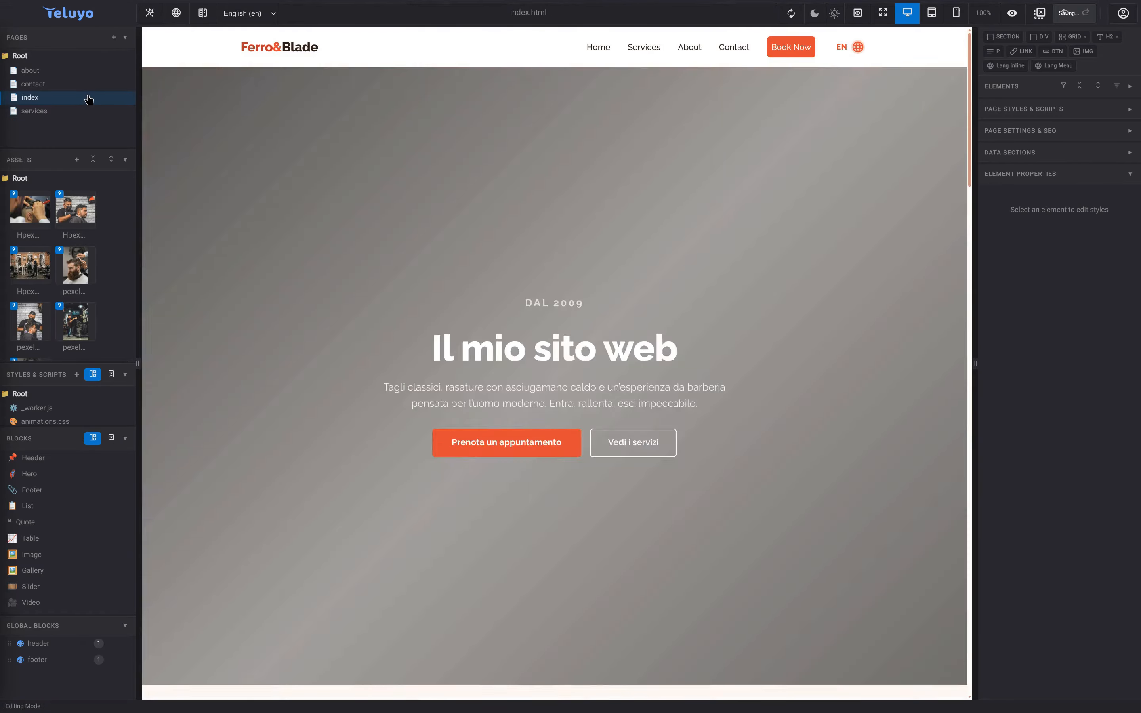
- Scroll the index, contact and about pages down to their footers to check the hours
scroll(677, 451, down, 10)
scroll(678, 452, down, 15)
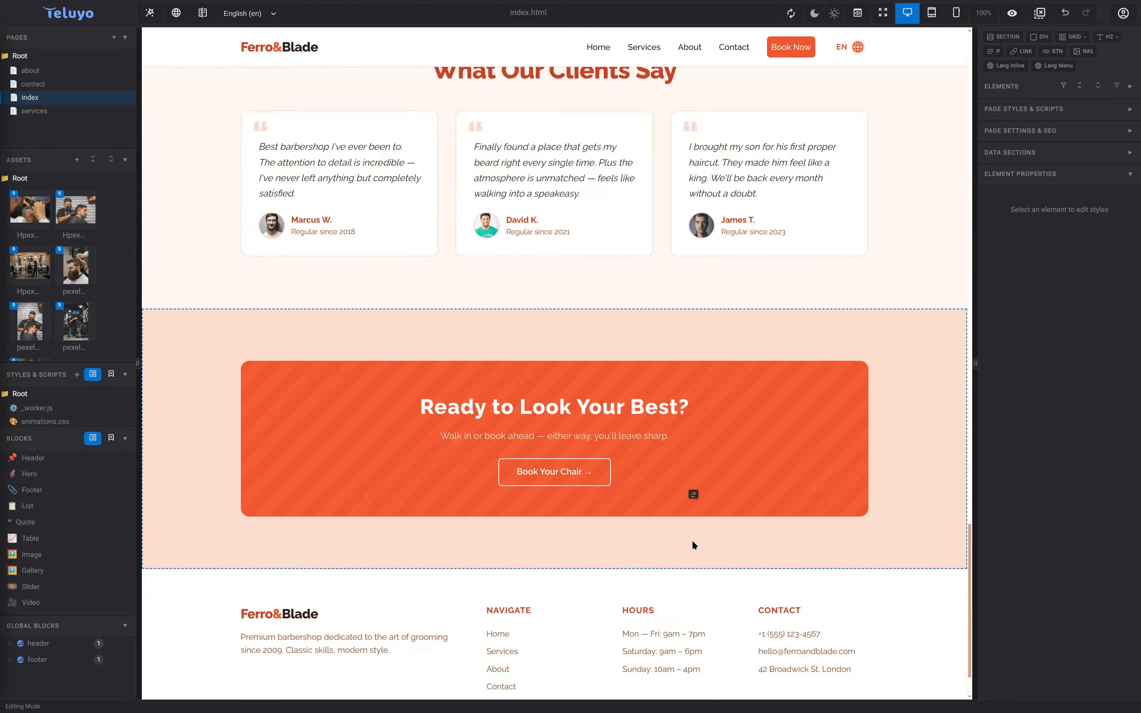
click(87, 84)
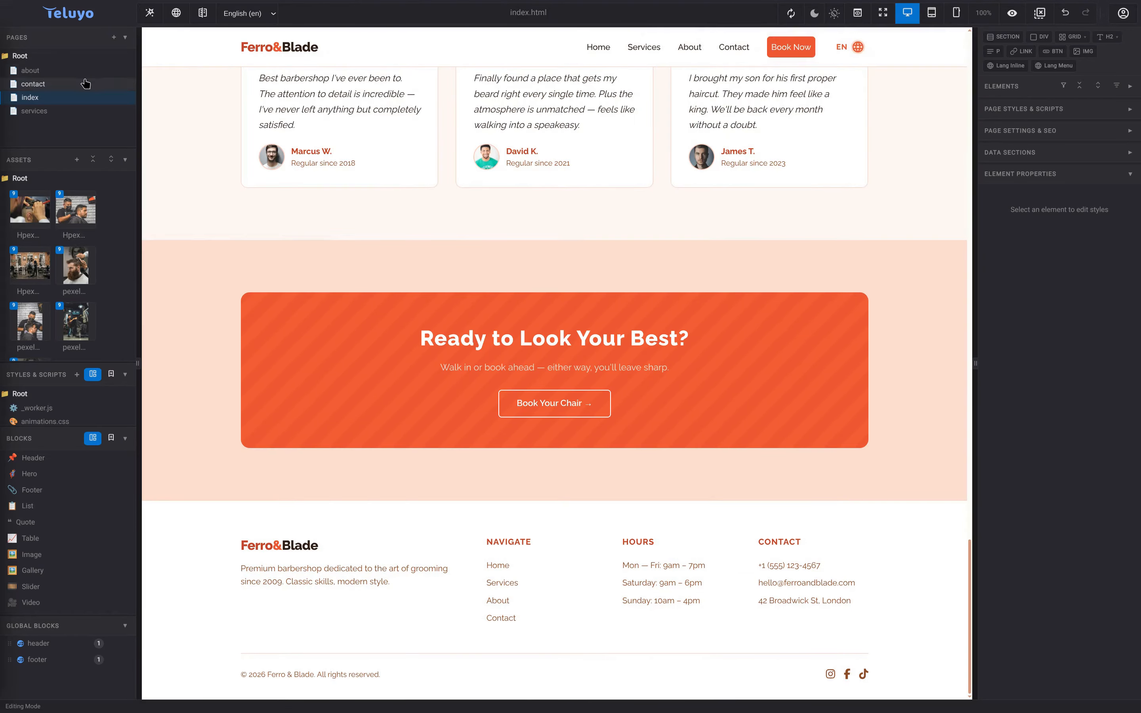
scroll(578, 436, down, 10)
scroll(656, 464, down, 5)
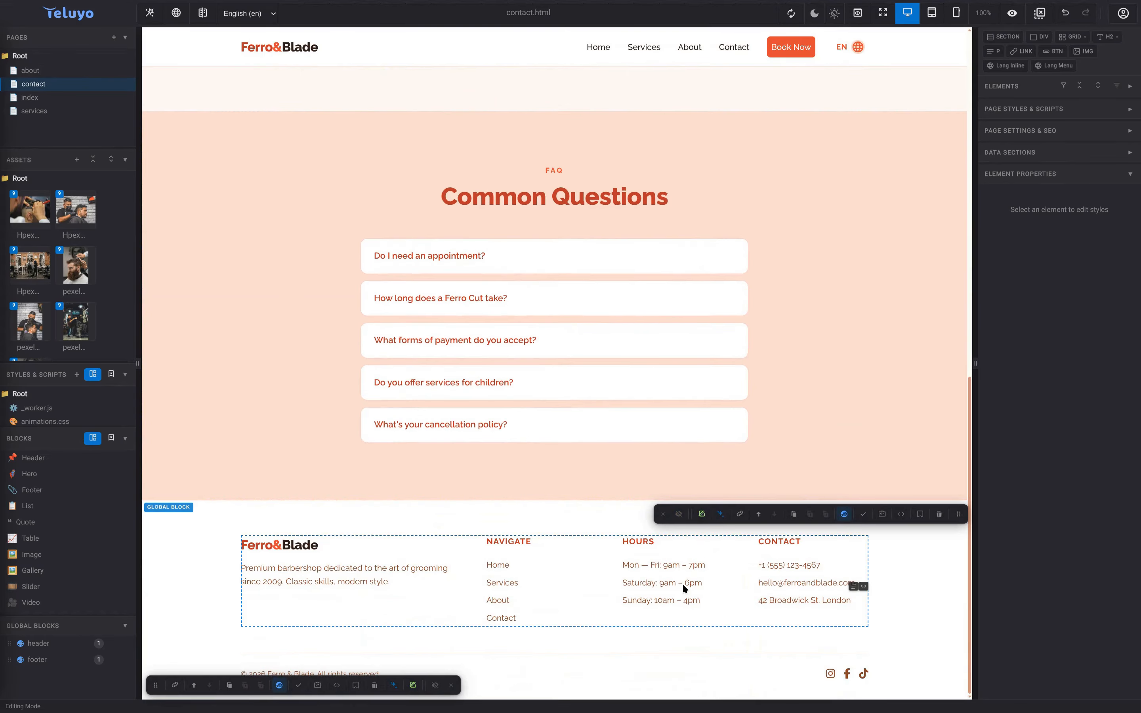
click(29, 69)
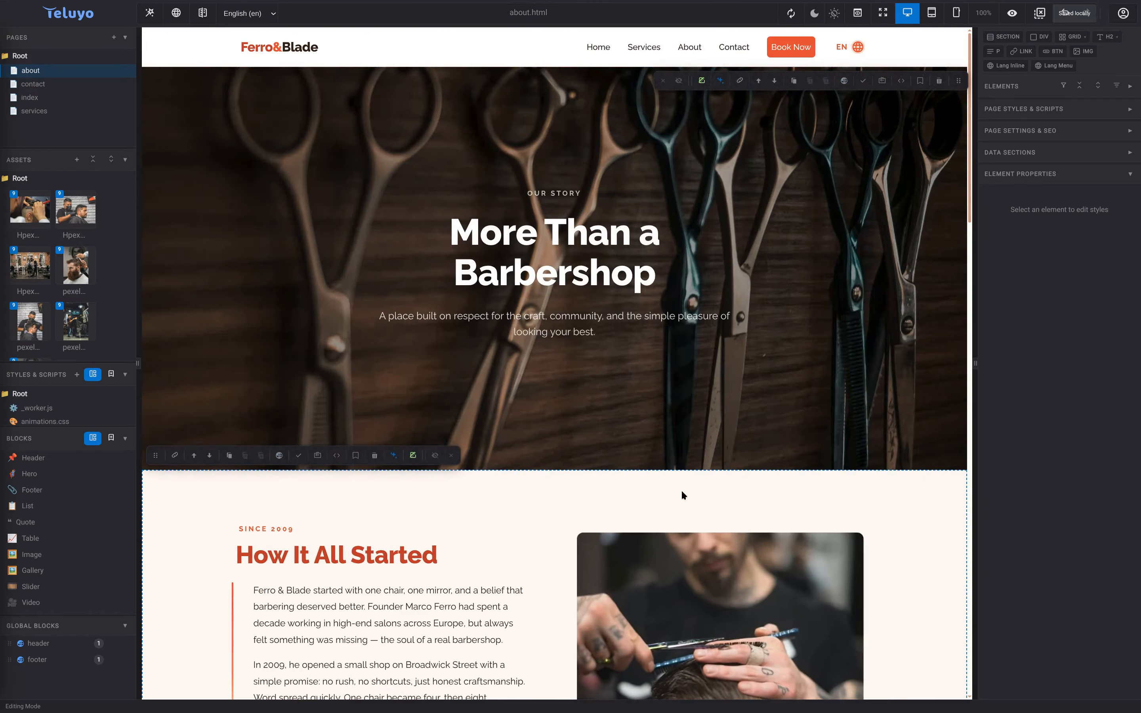
scroll(684, 485, down, 10)
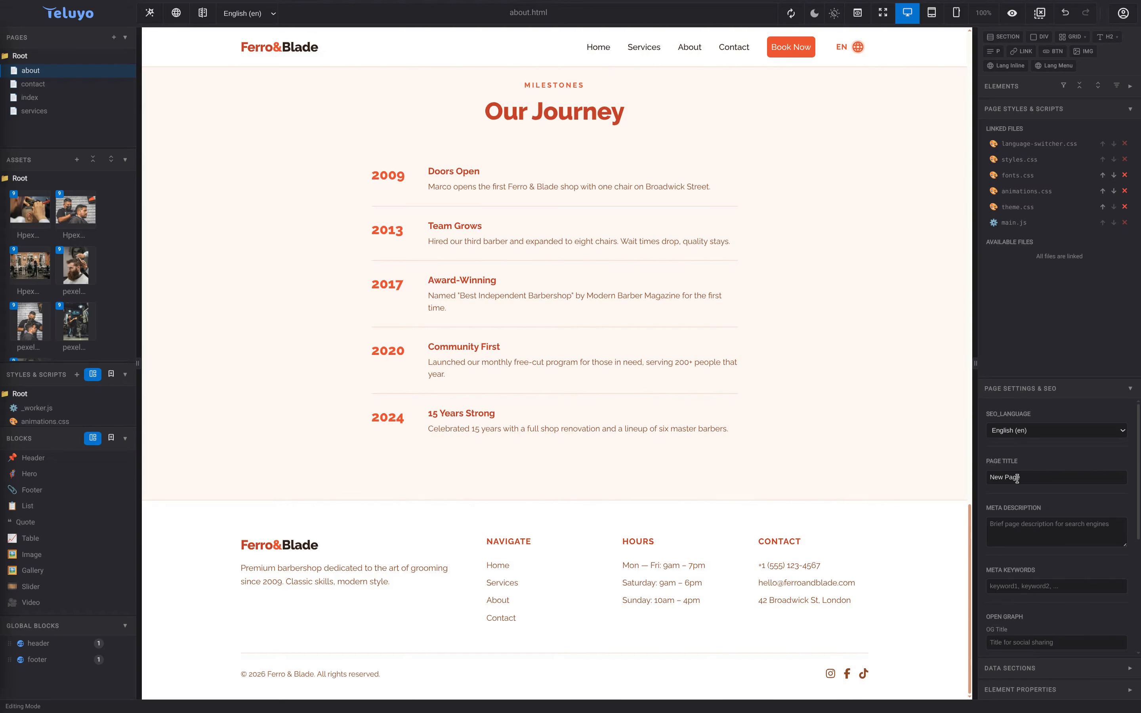
- Set the About page title to 'My Barber website' with placeholder meta description, keywords and OG title
triple_click(1019, 480)
text(My Barber website)
click(1095, 529)
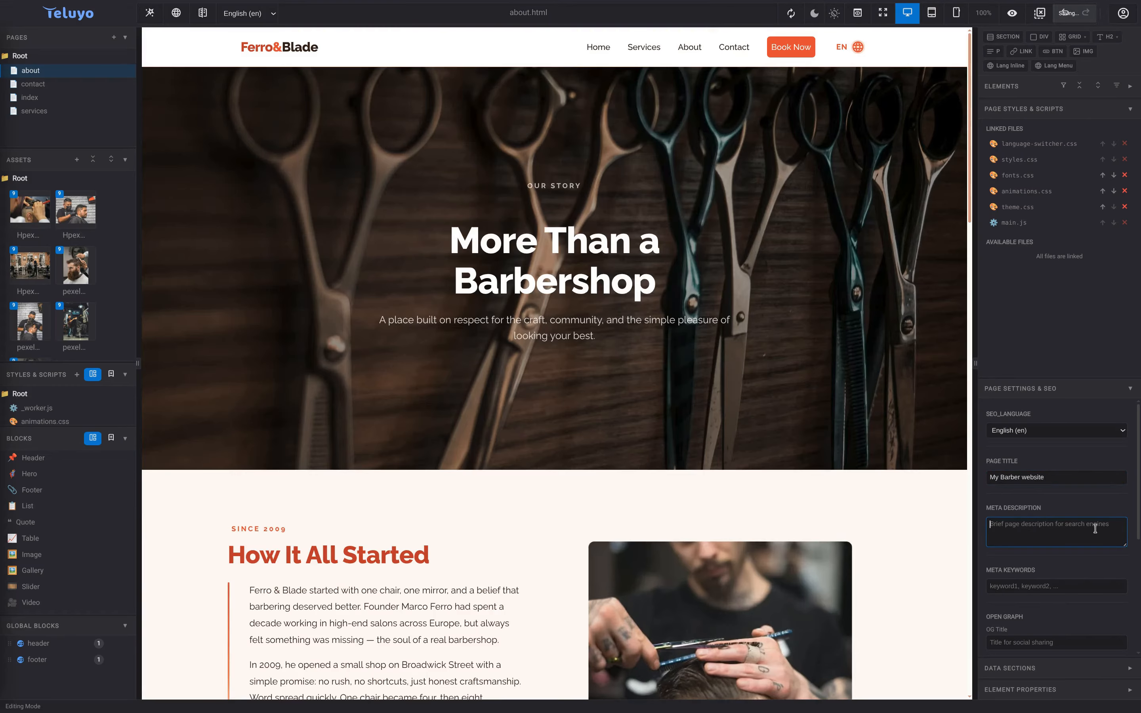
text(....)
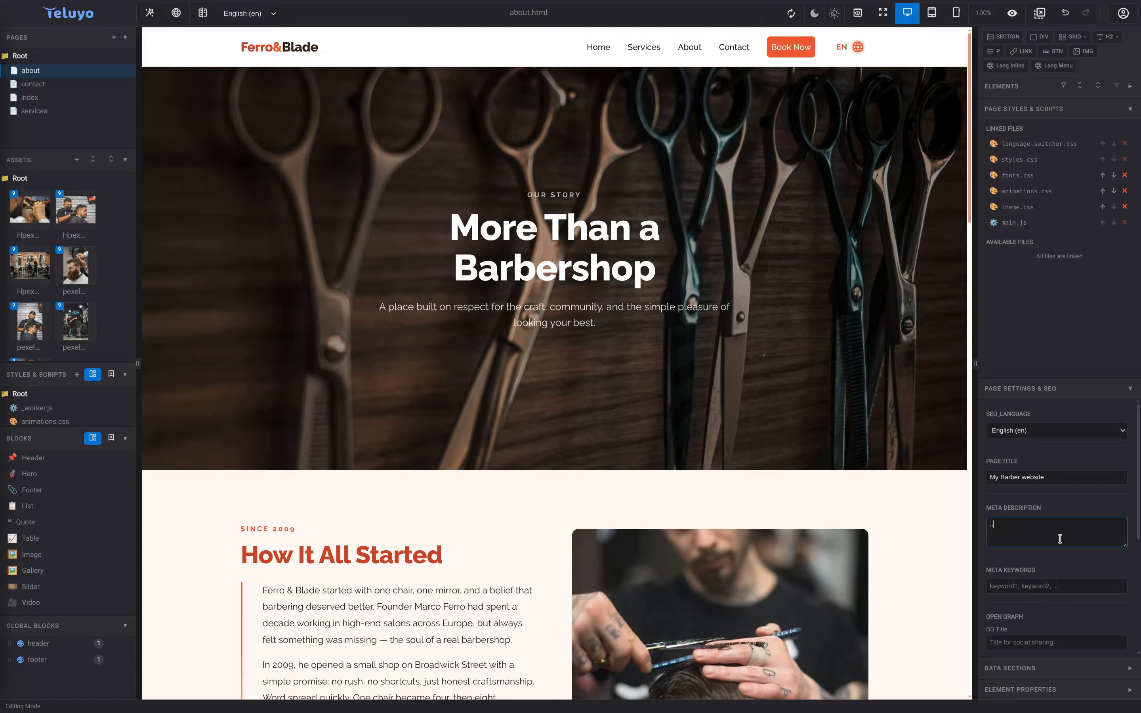
click(1030, 590)
text(....)
click(1045, 642)
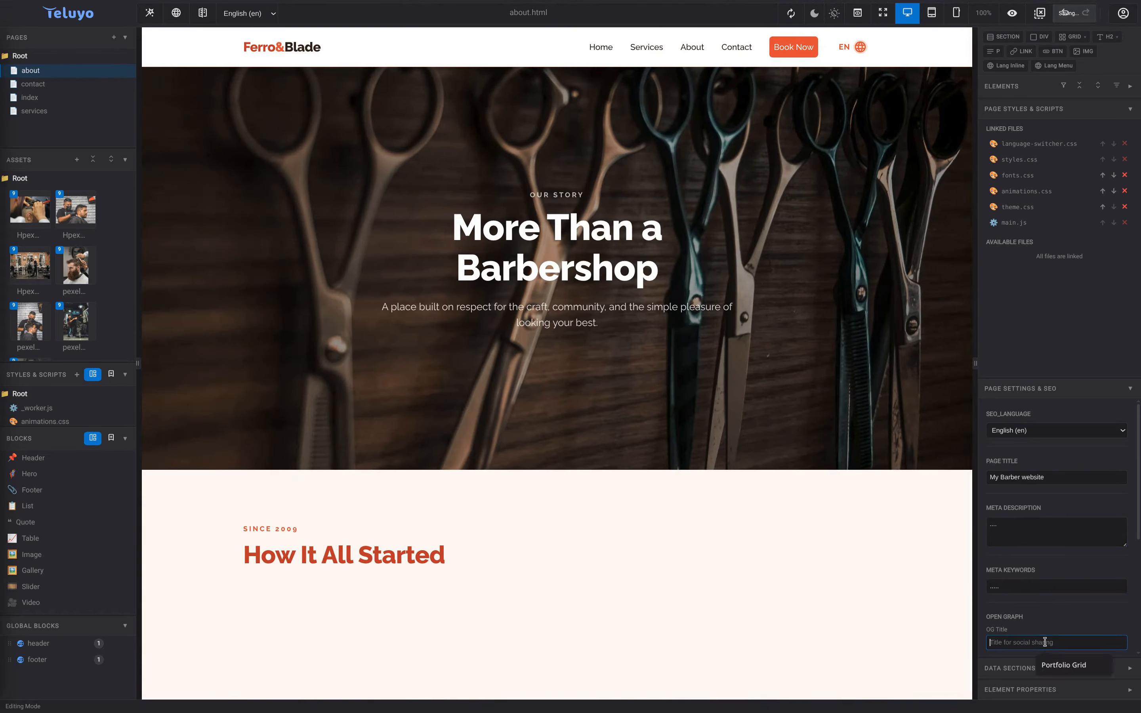
text(.....)
click(1043, 534)
- Switch the SEO language to Español, then Italiano, then back to English
click(1045, 427)
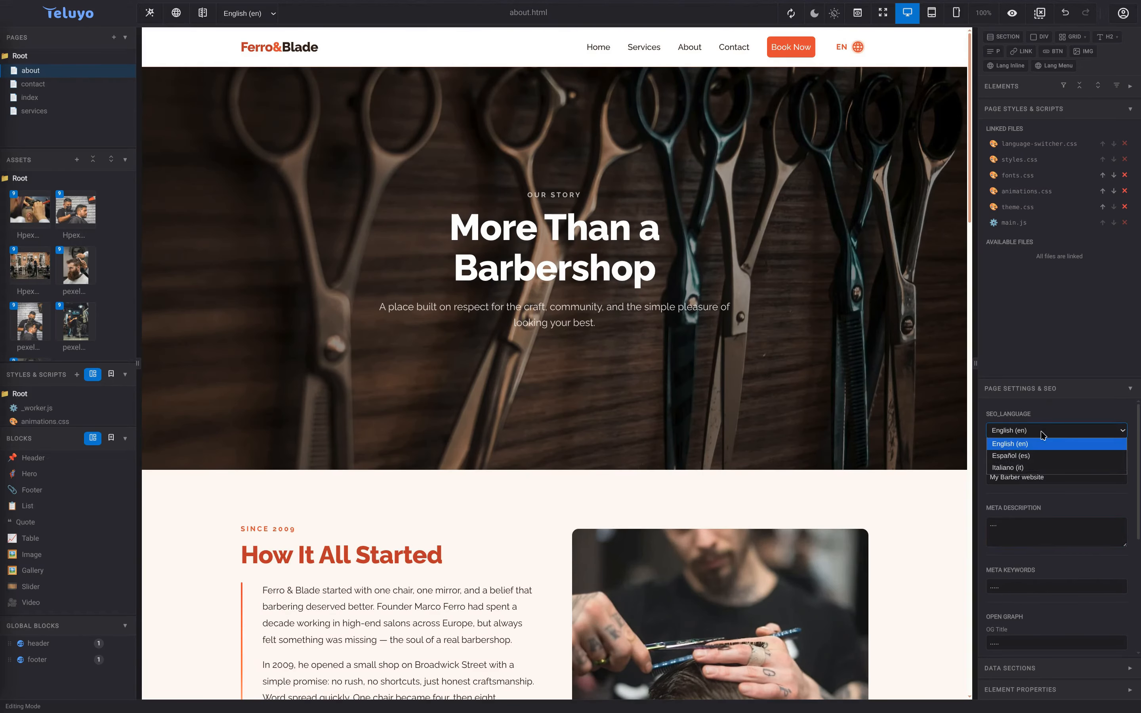
click(1037, 448)
click(1048, 431)
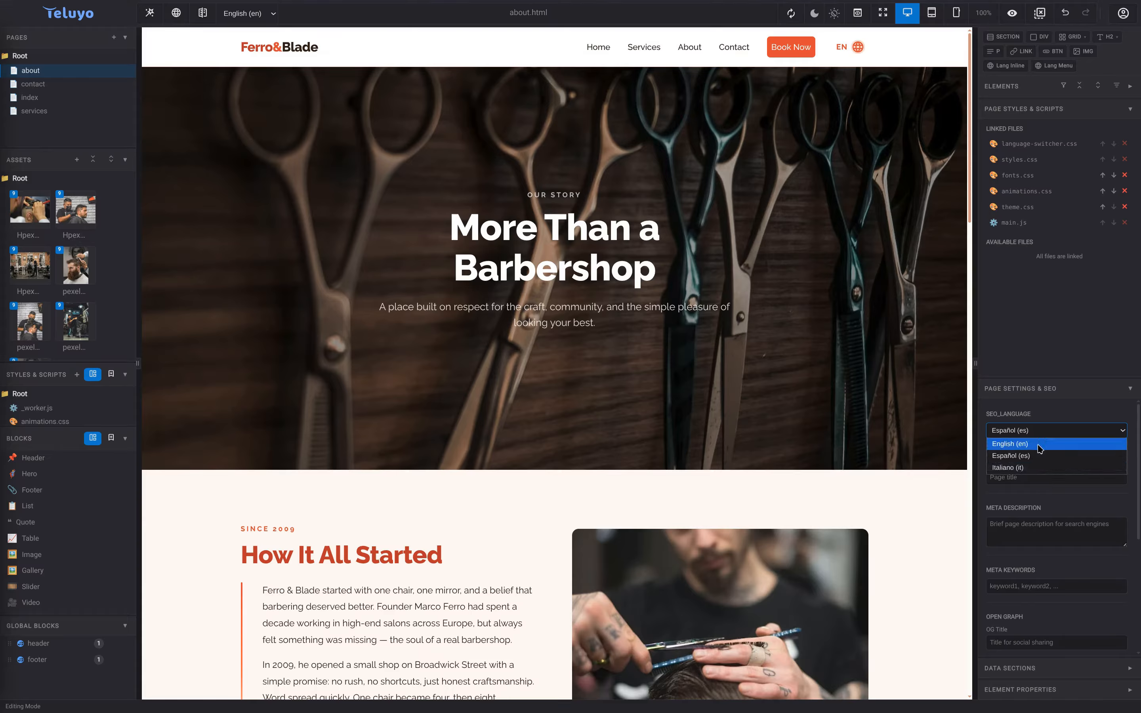
click(1010, 467)
click(1047, 429)
click(1032, 446)
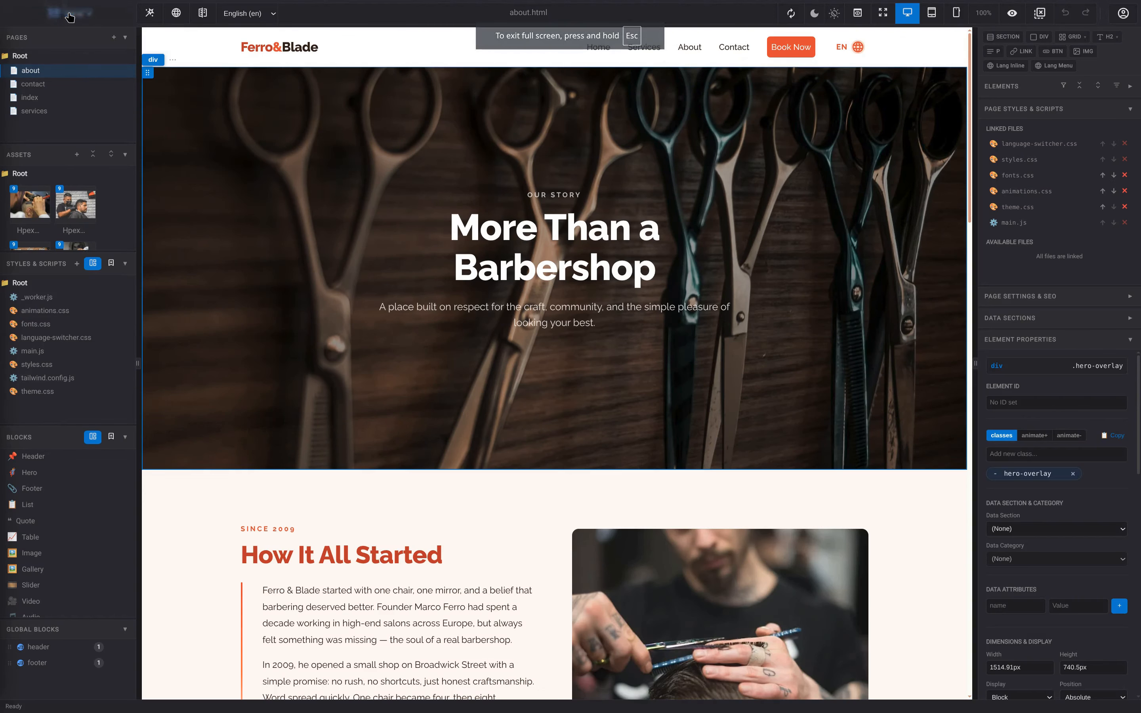
- Export the full website as an all-files ZIP under the mywebsitename.site license
click(70, 14)
click(60, 142)
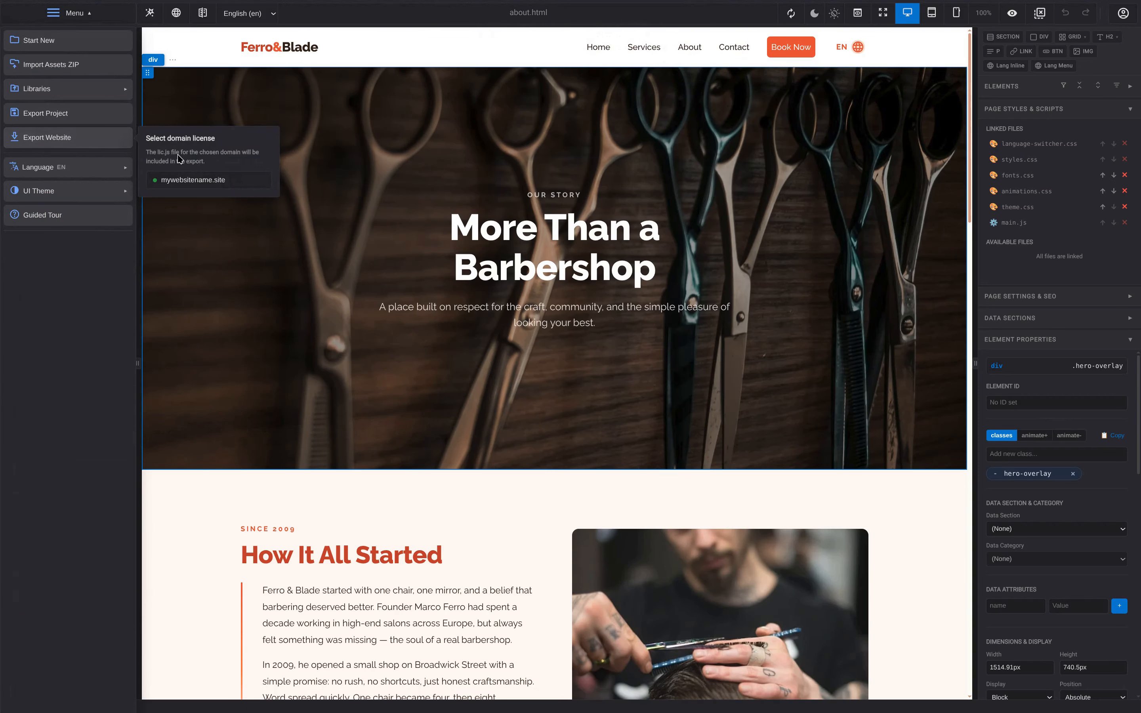
click(197, 181)
click(515, 321)
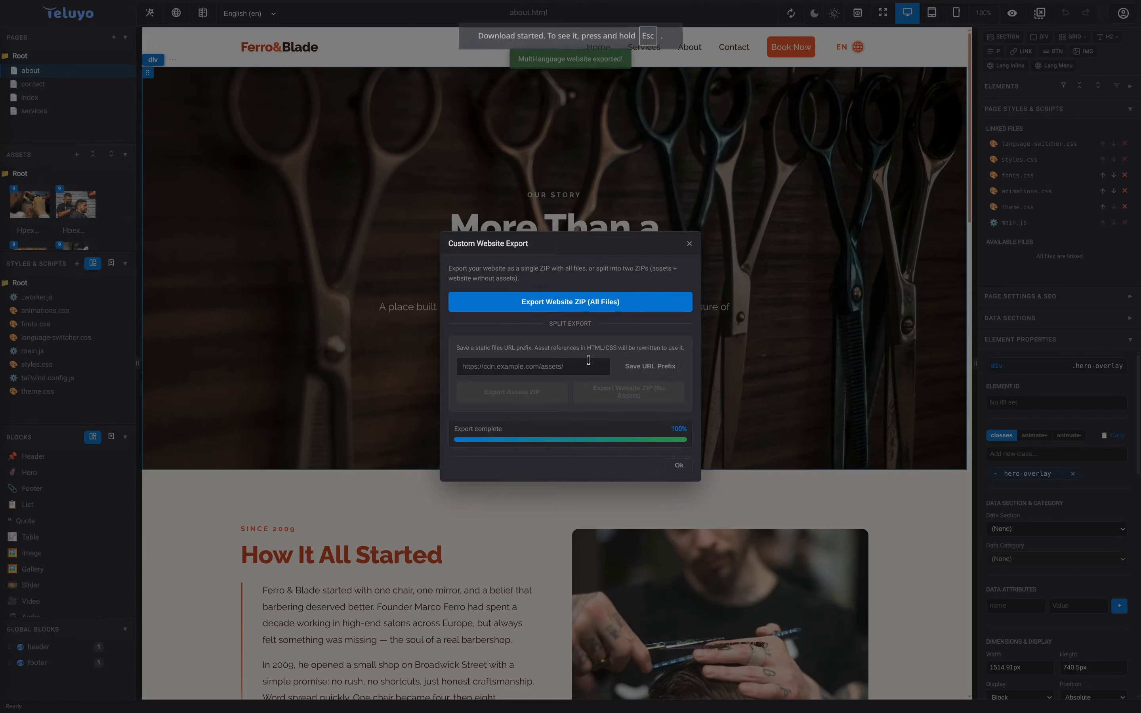
click(675, 466)
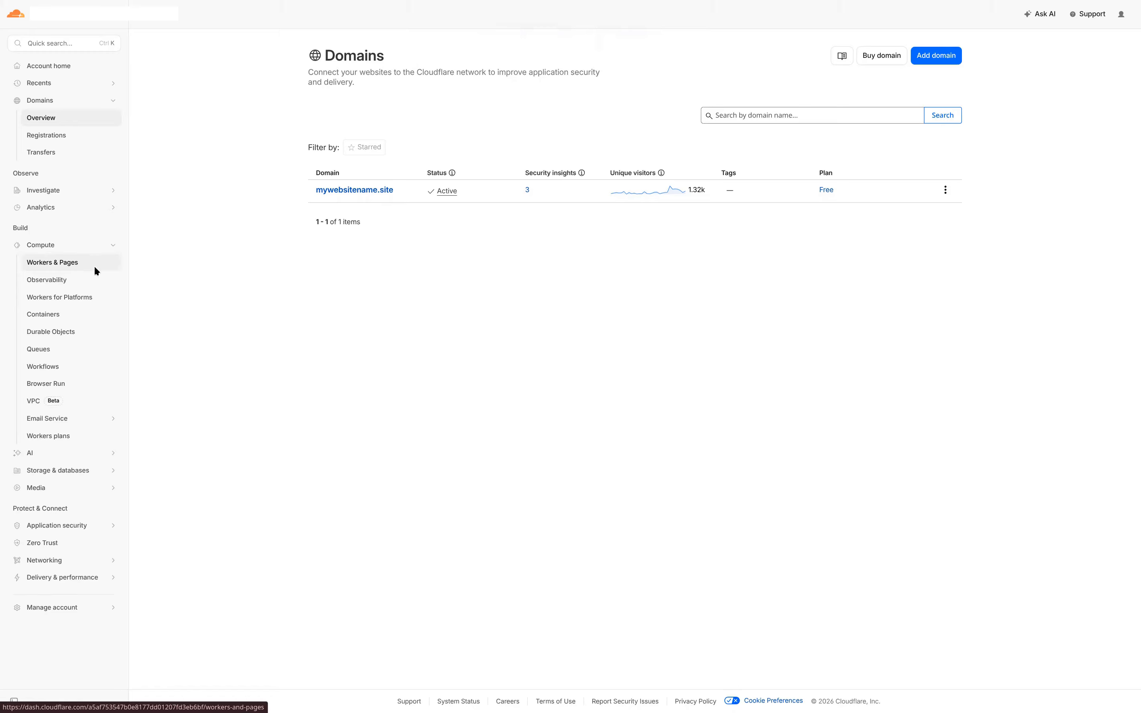
- Create a direct-upload Pages project named mywebsite from Workers & Pages
click(94, 265)
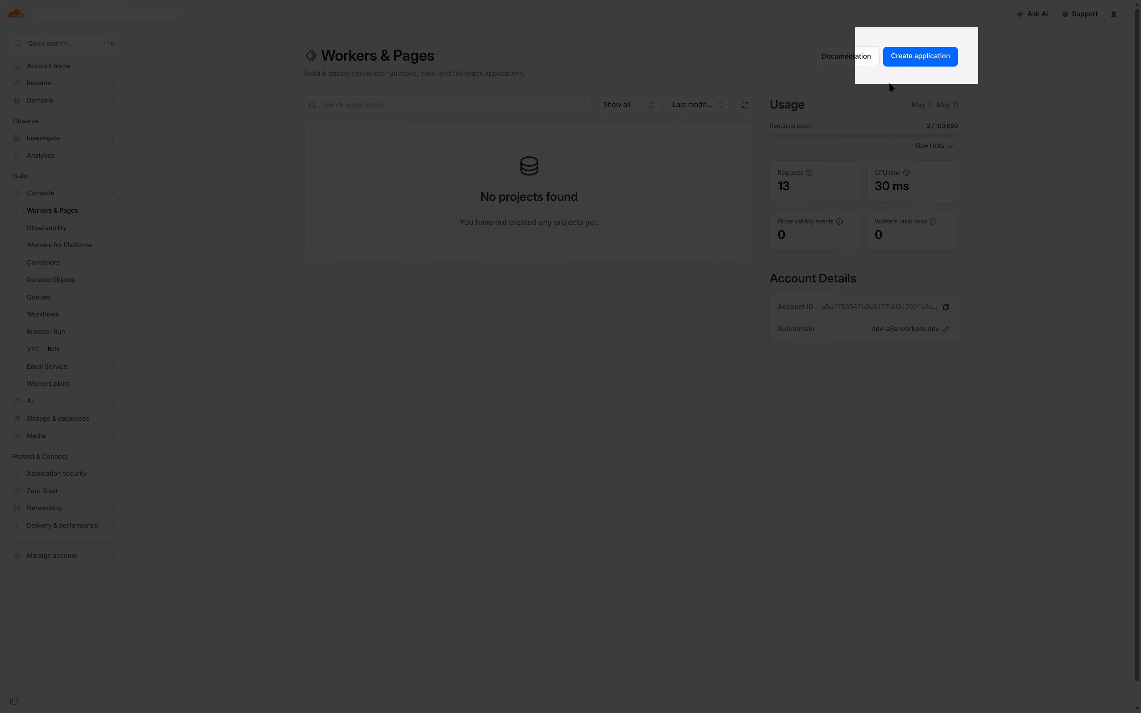
click(919, 56)
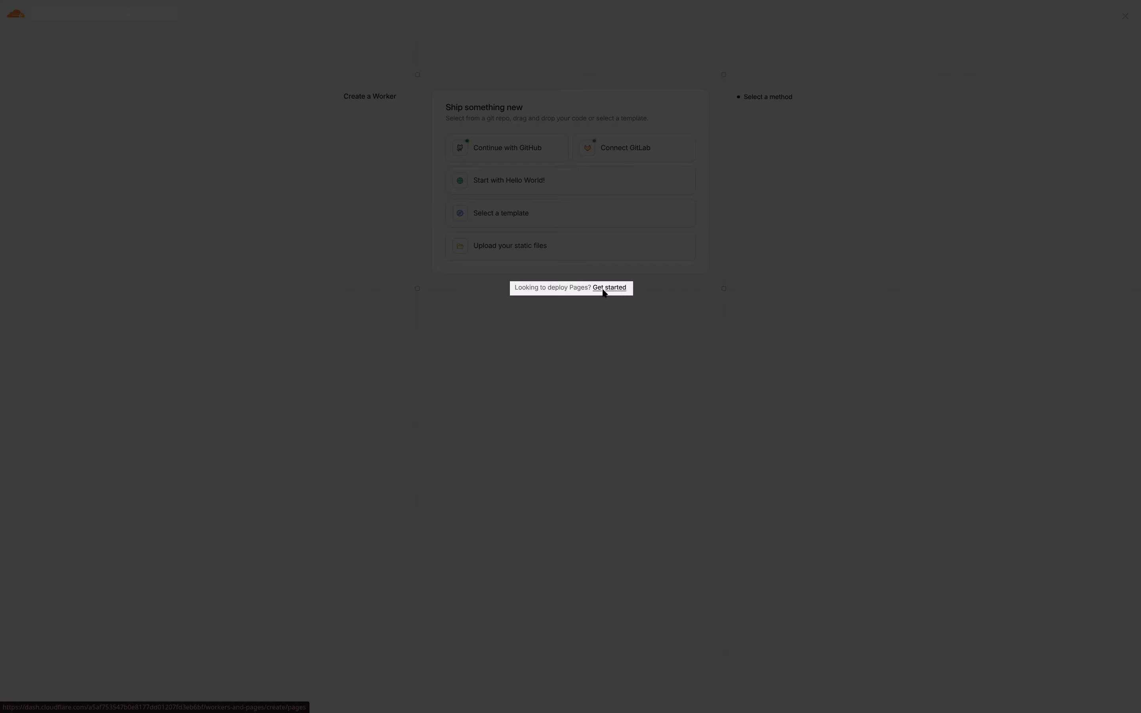
click(608, 288)
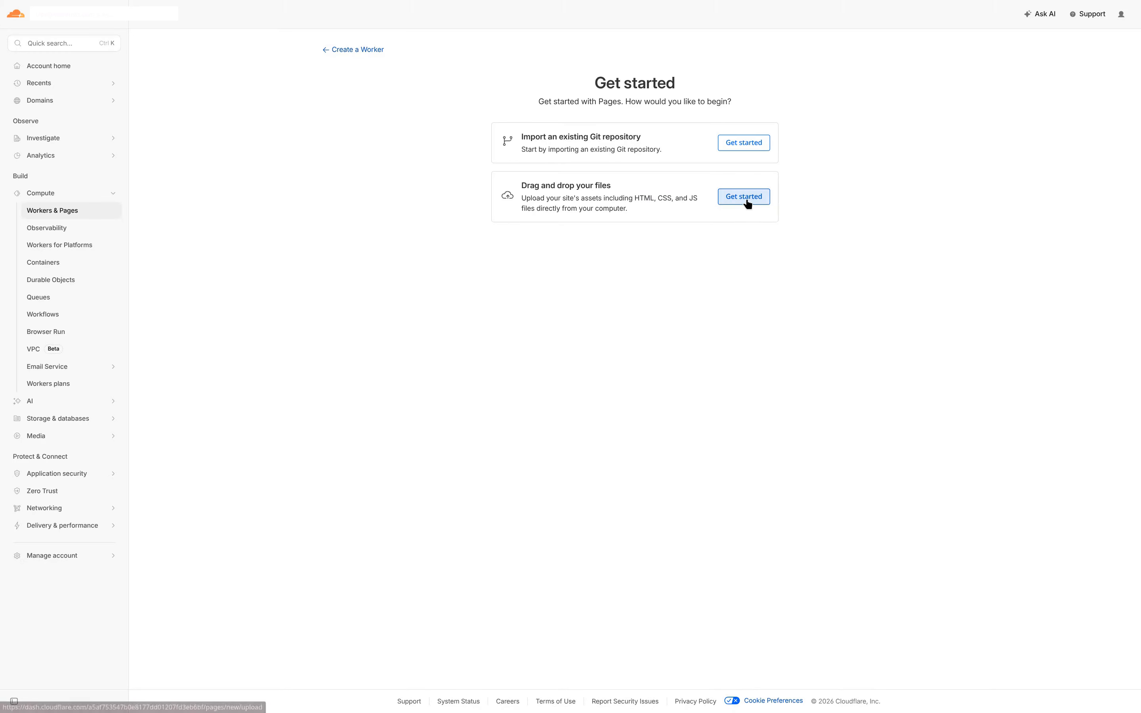
click(732, 203)
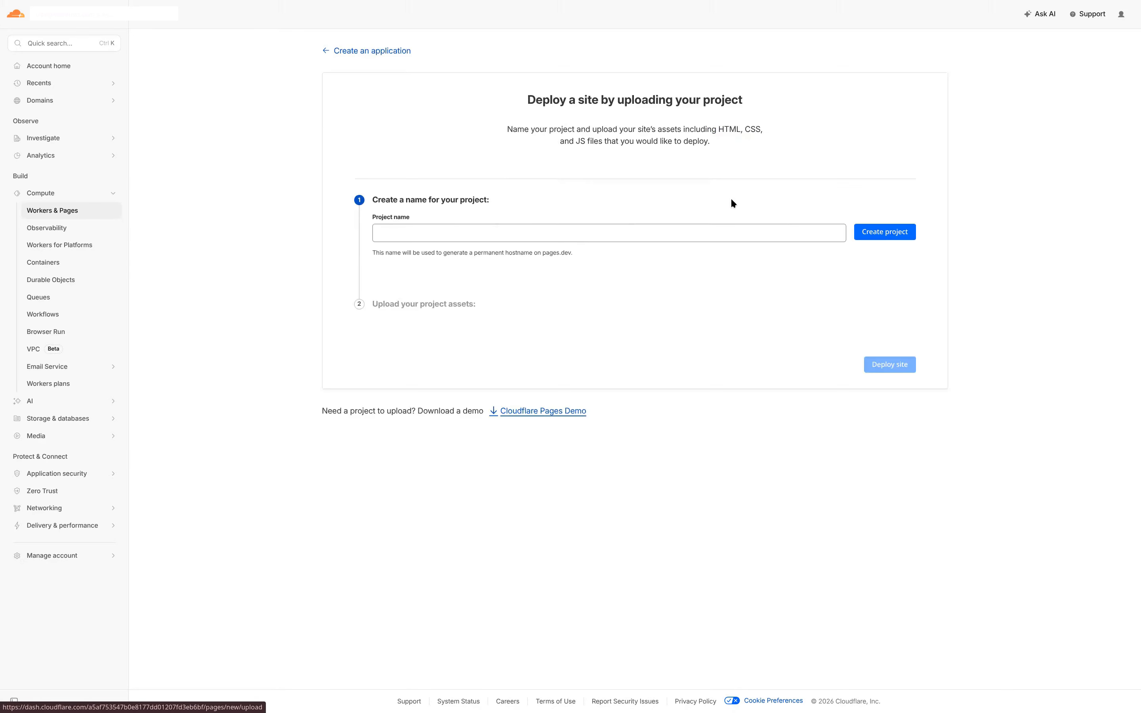
click(538, 231)
click(459, 257)
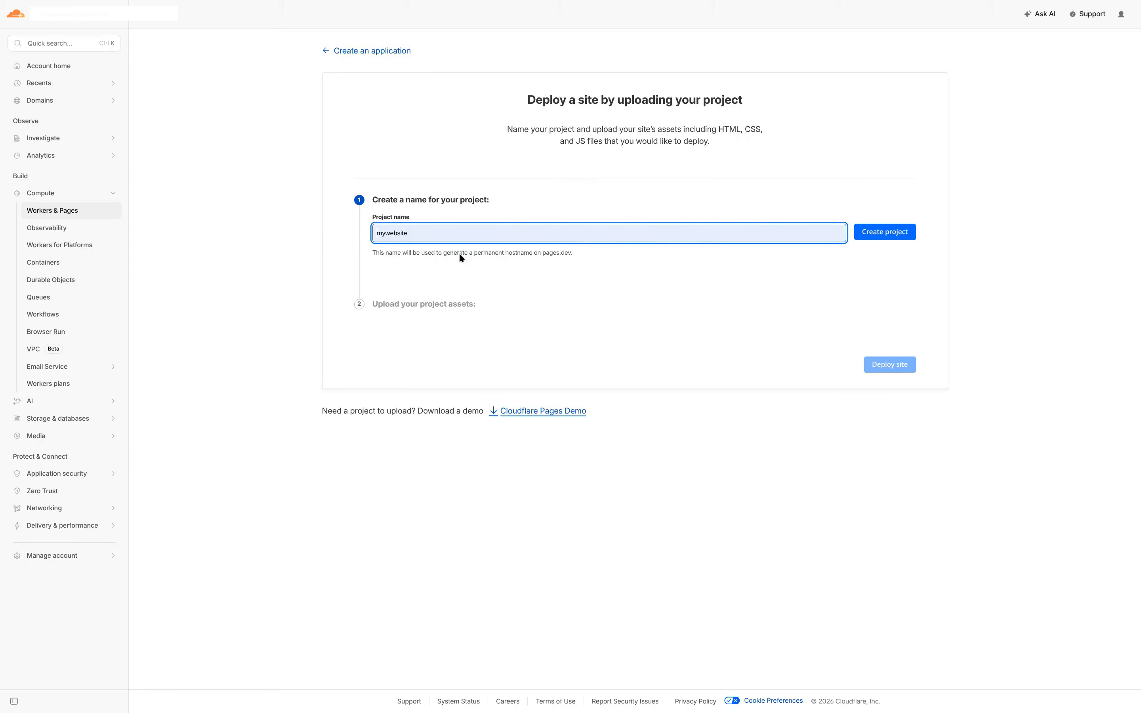
click(899, 238)
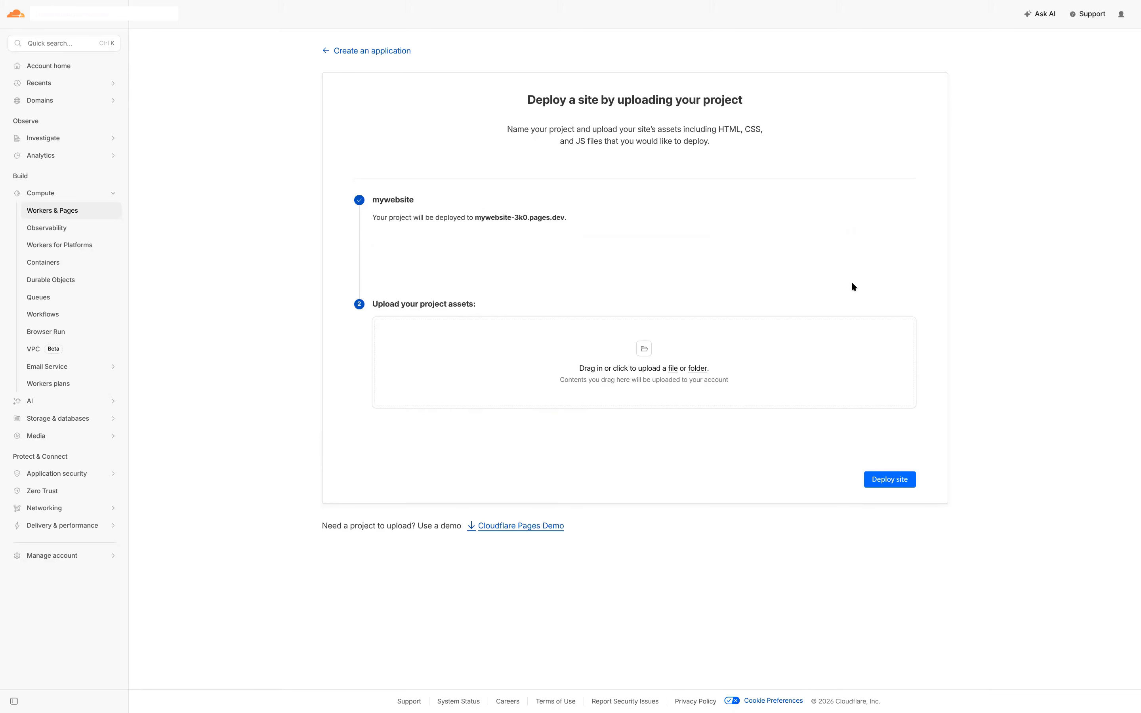
- Upload the exported website ZIP, deploy it, and continue to the mywebsite project
click(672, 369)
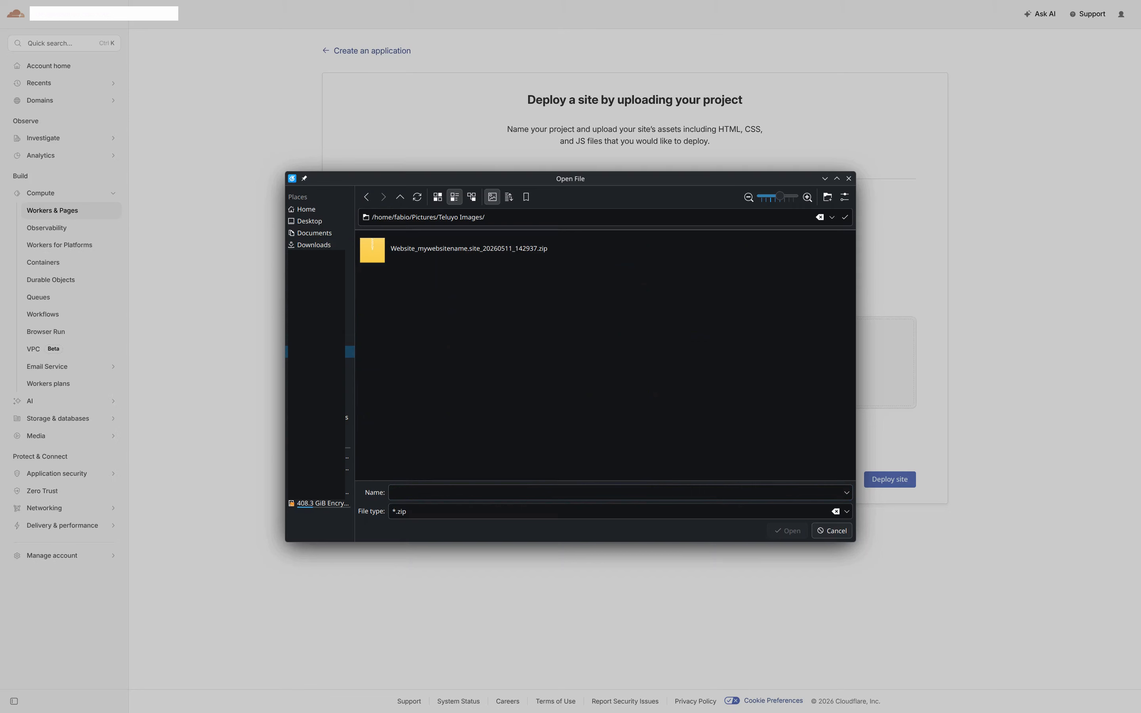
click(444, 259)
double_click(508, 259)
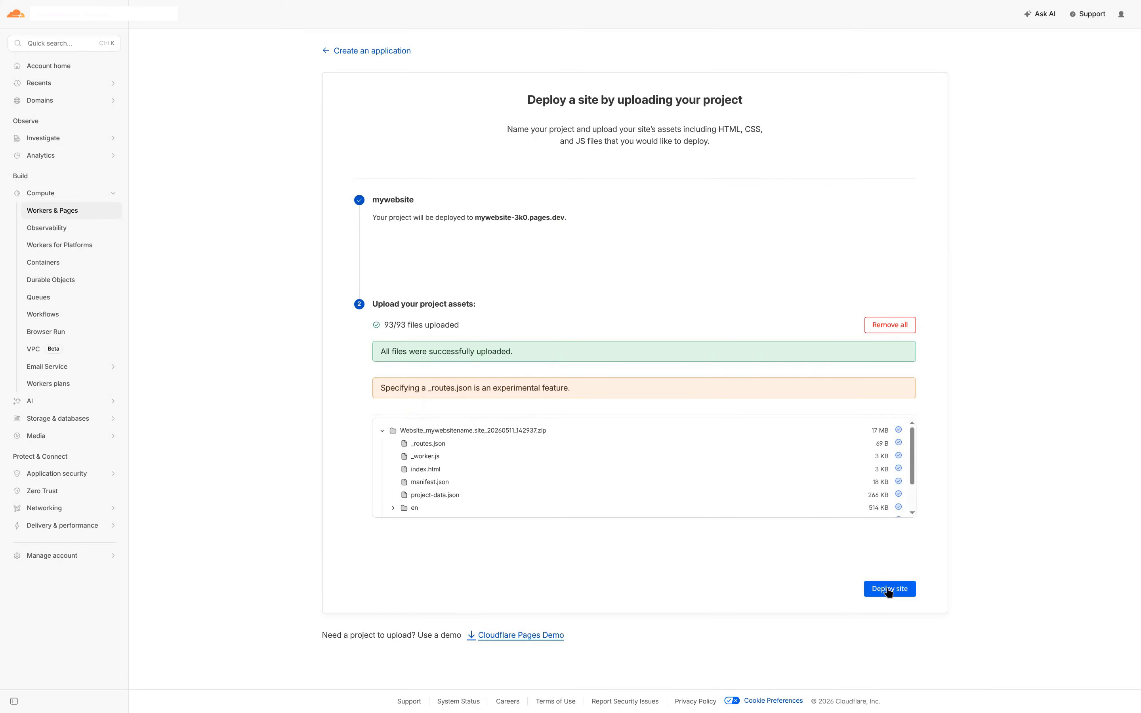
click(888, 591)
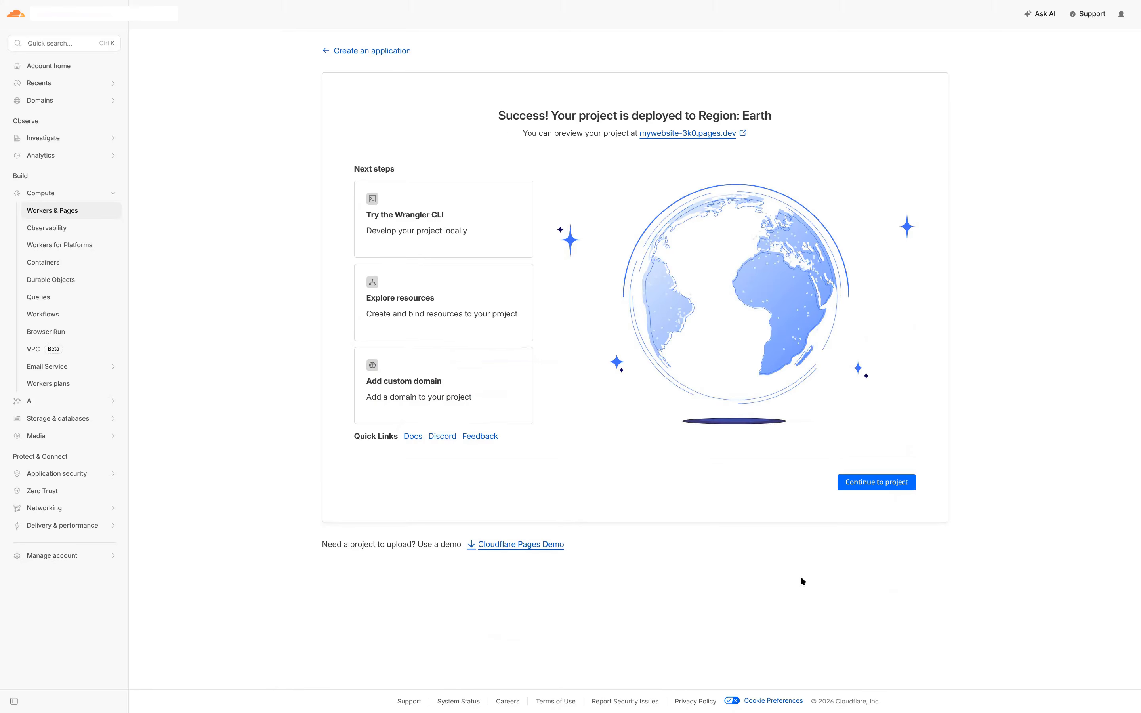
click(876, 476)
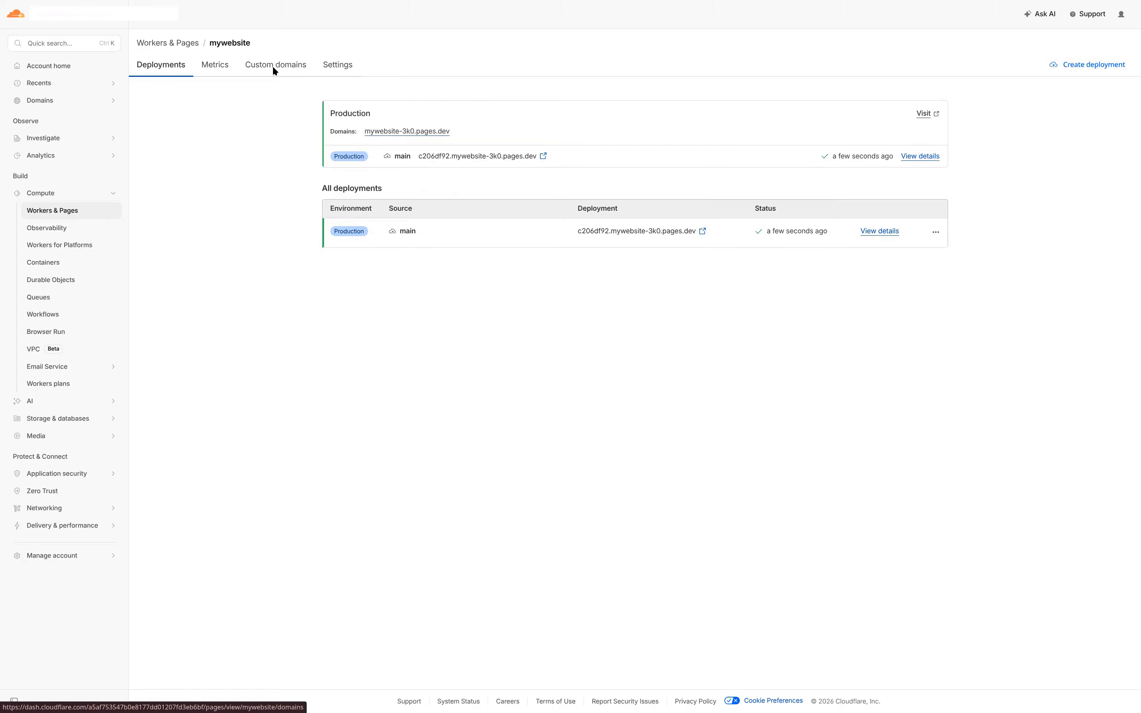
- Add and activate mywebsitename.site as a custom domain of the project
click(273, 70)
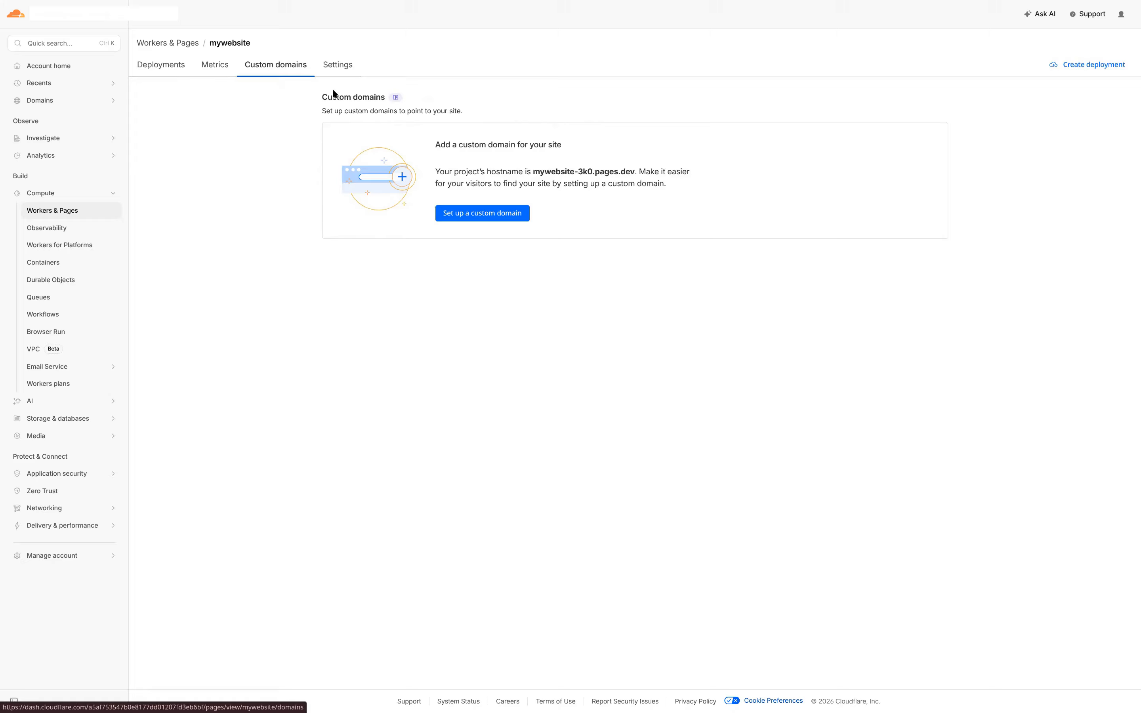
click(509, 213)
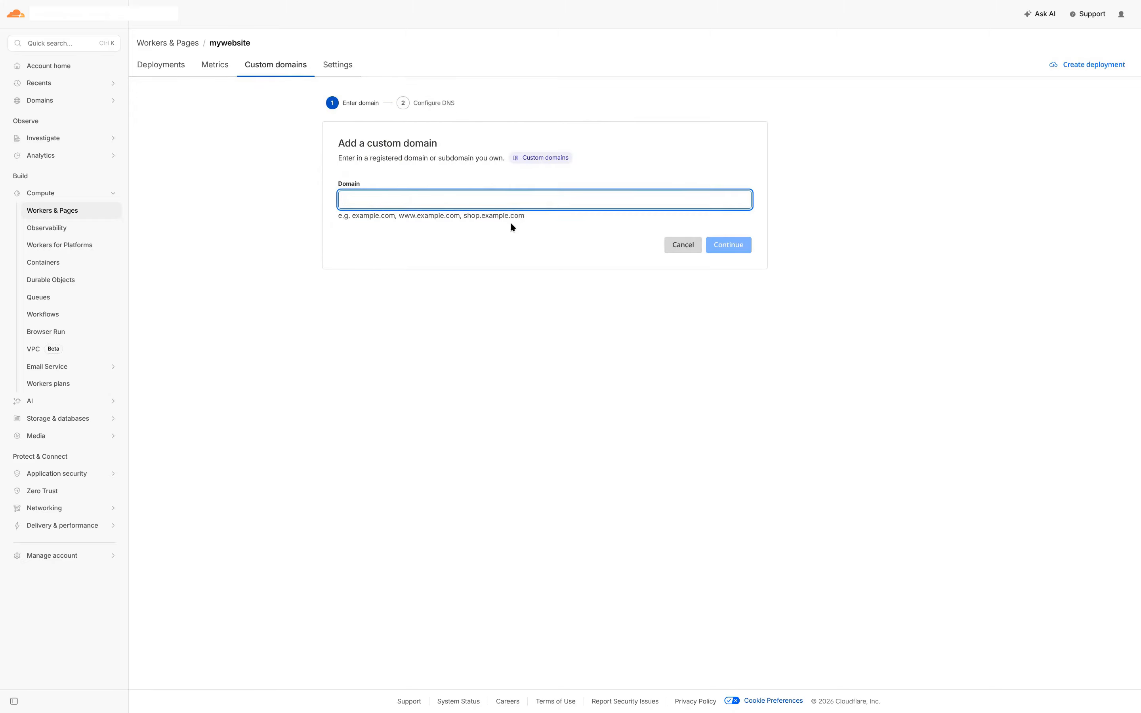
text(mywebsitename.site)
click(727, 246)
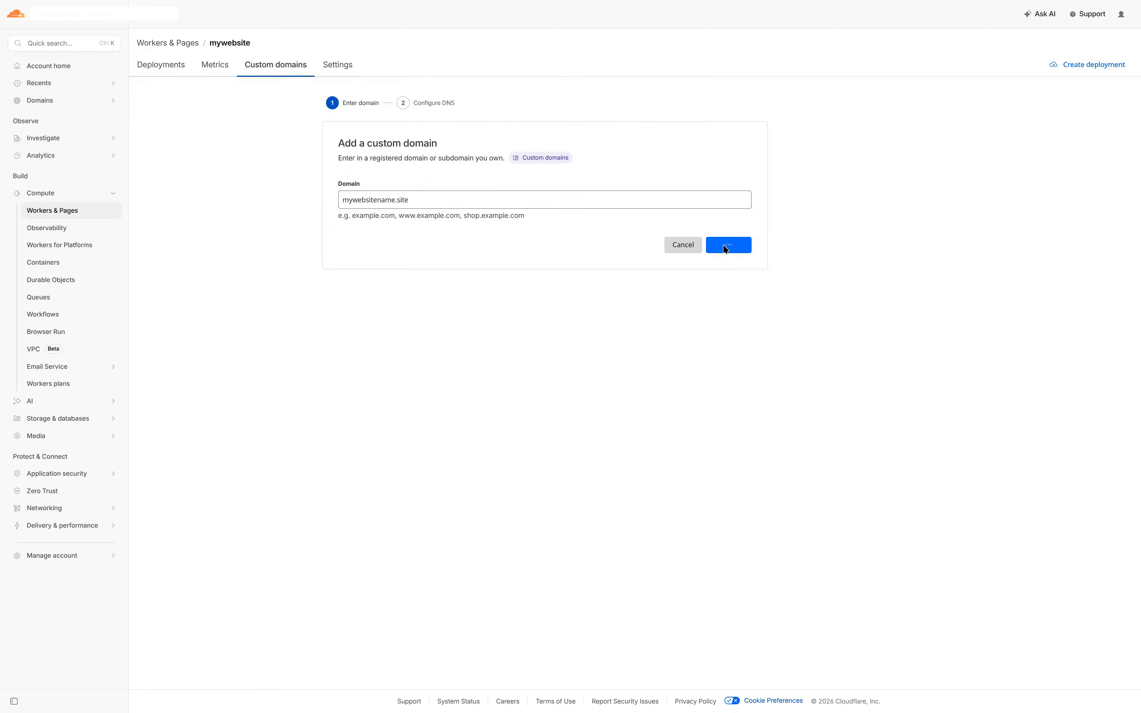
click(725, 308)
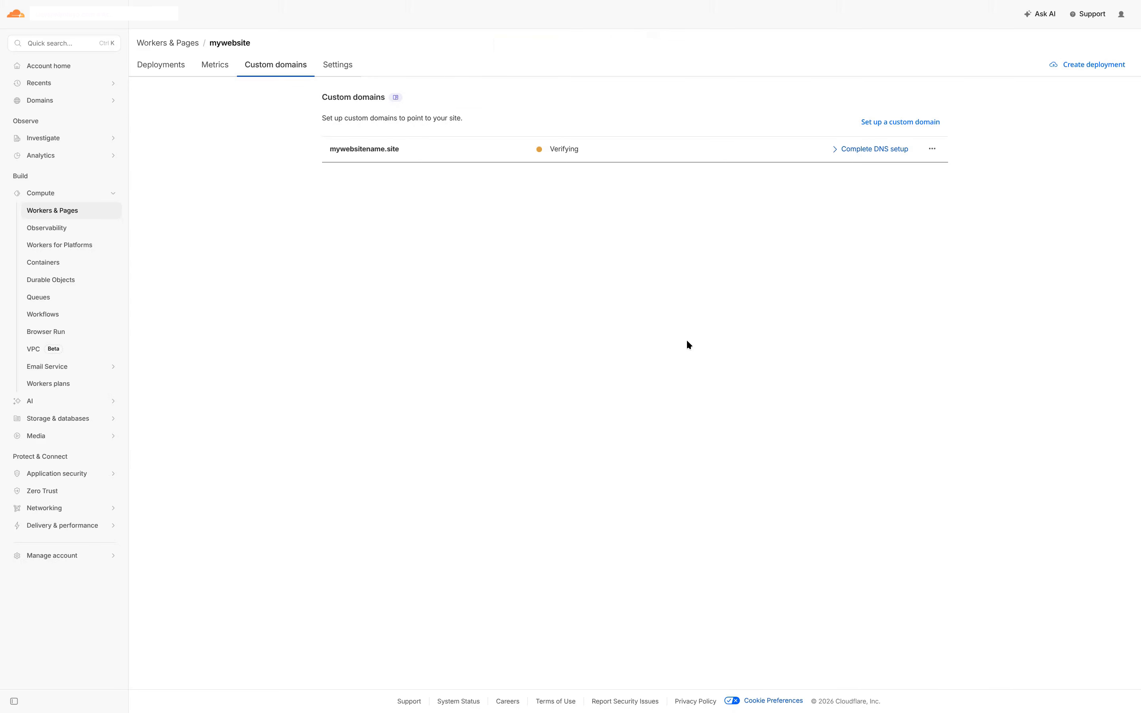
click(930, 126)
click(427, 225)
key(Home)
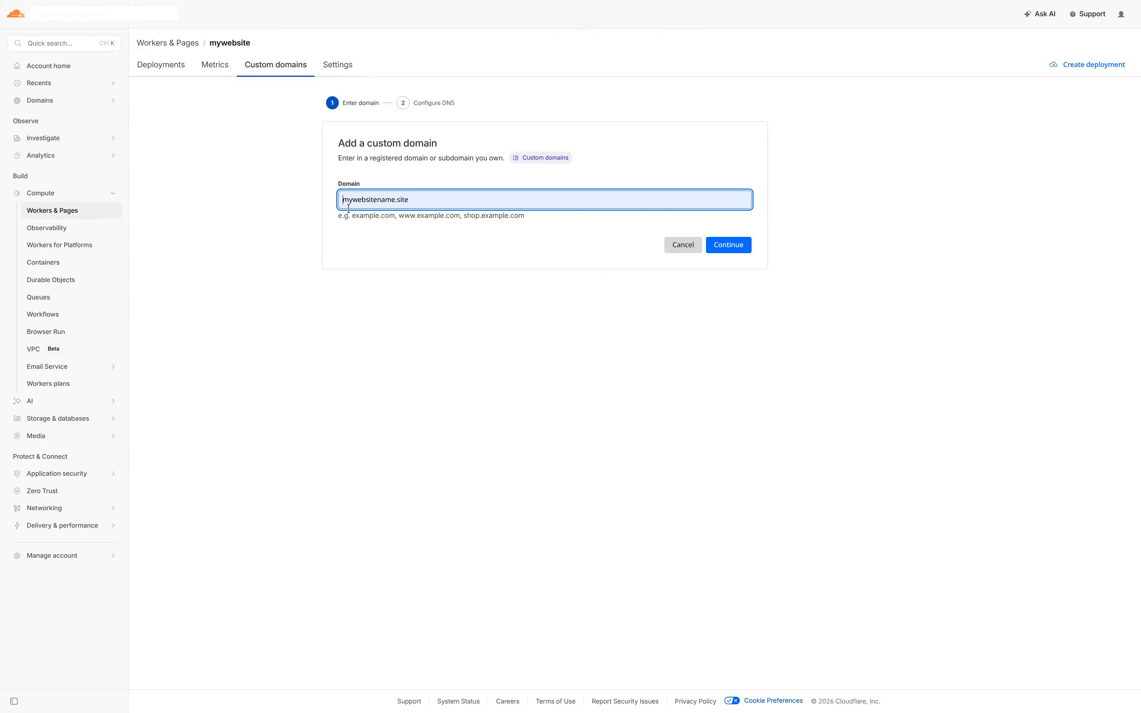
text(www)
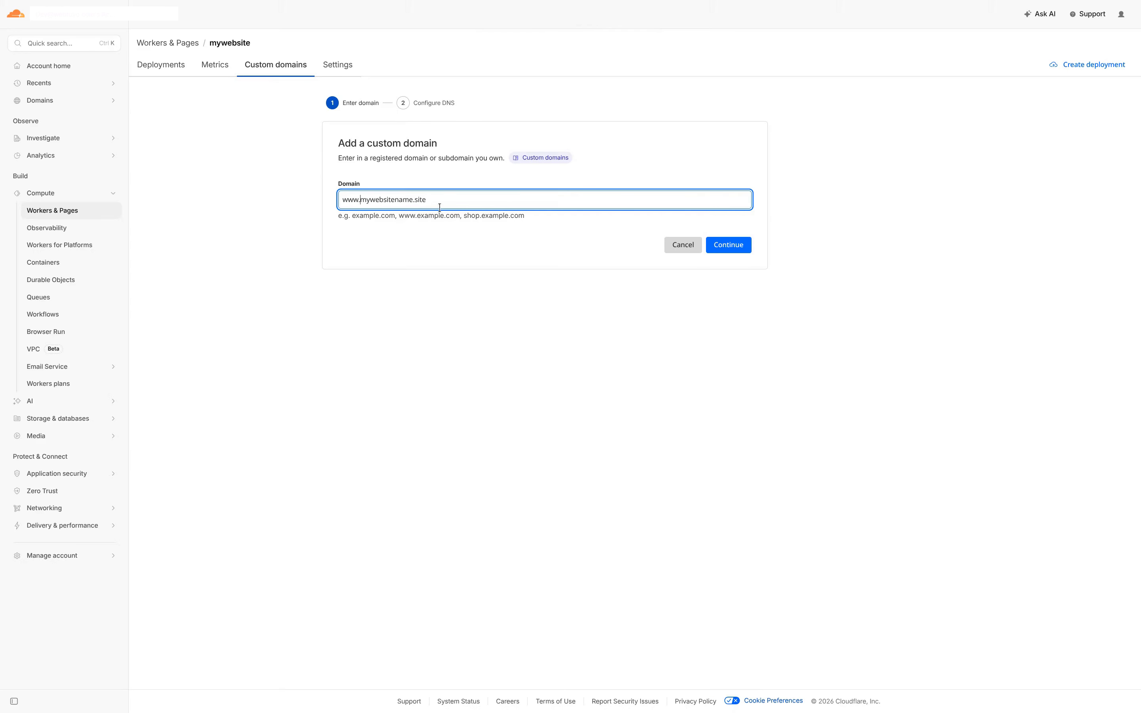
text(.)
click(749, 248)
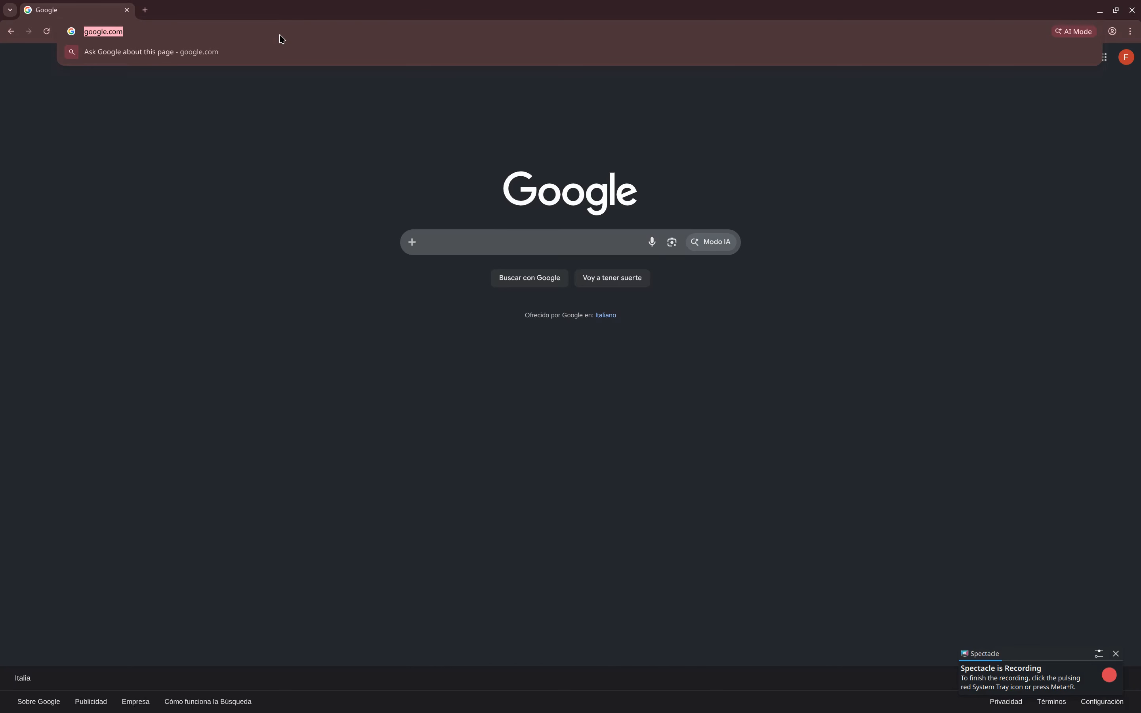
text(mywebsitename.site)
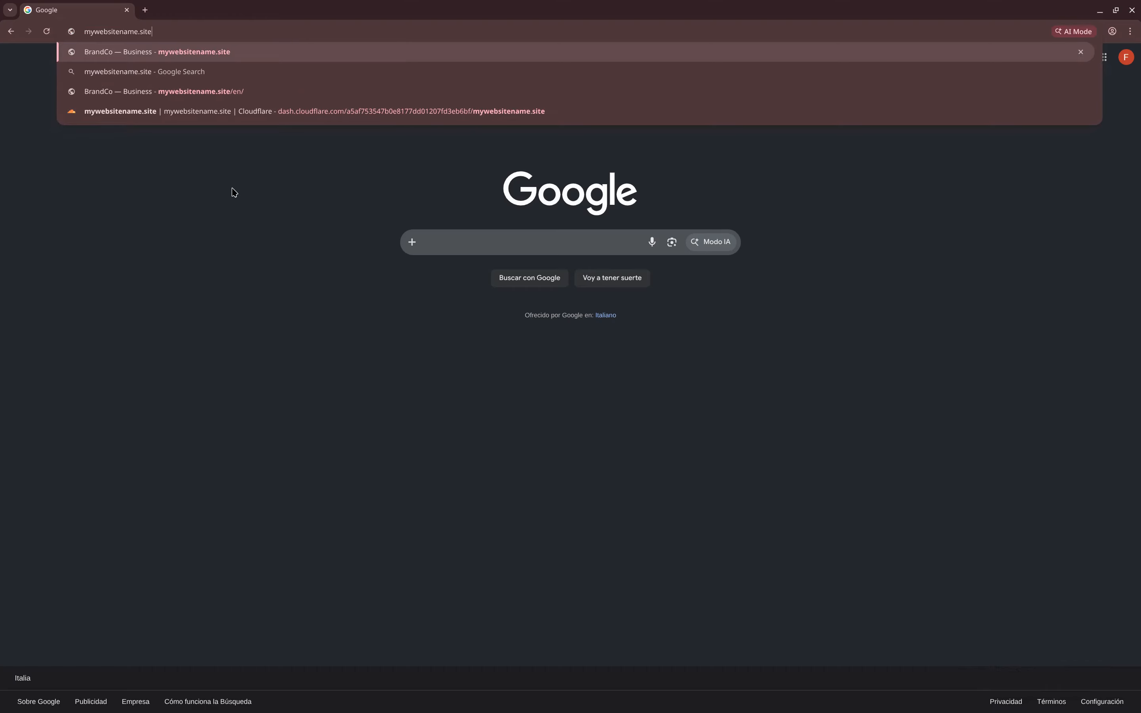
- Load mywebsitename.site and view it in Spanish, then Italian, then back in English
click(234, 191)
click(230, 36)
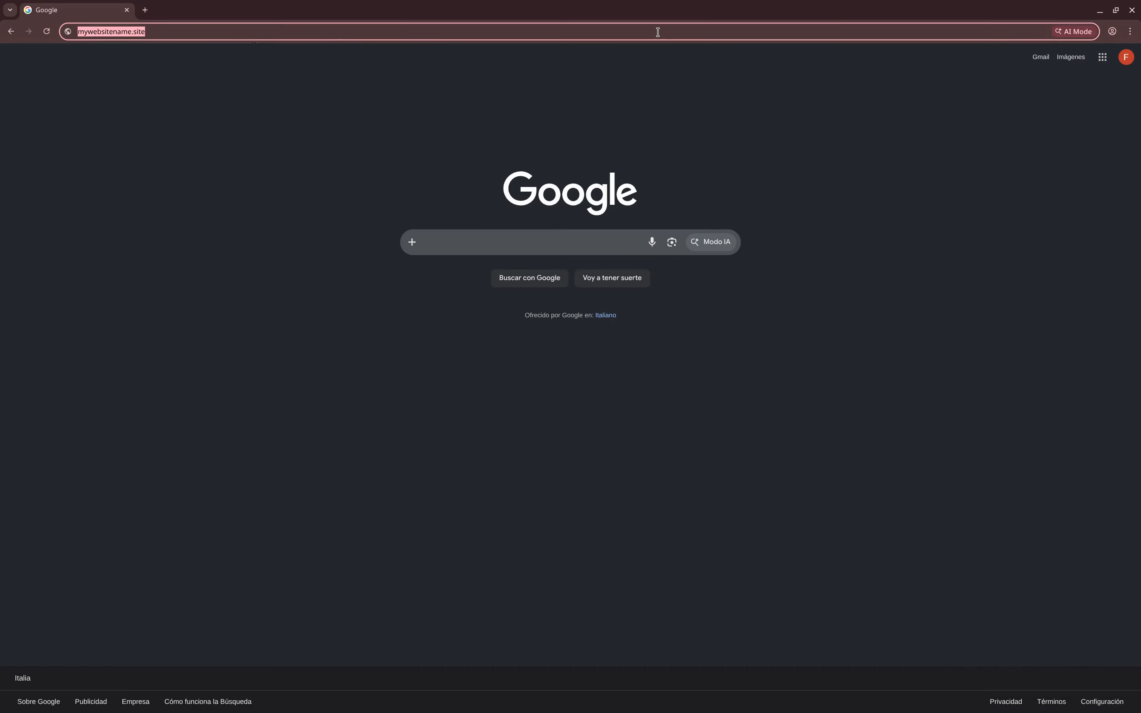
key(Return)
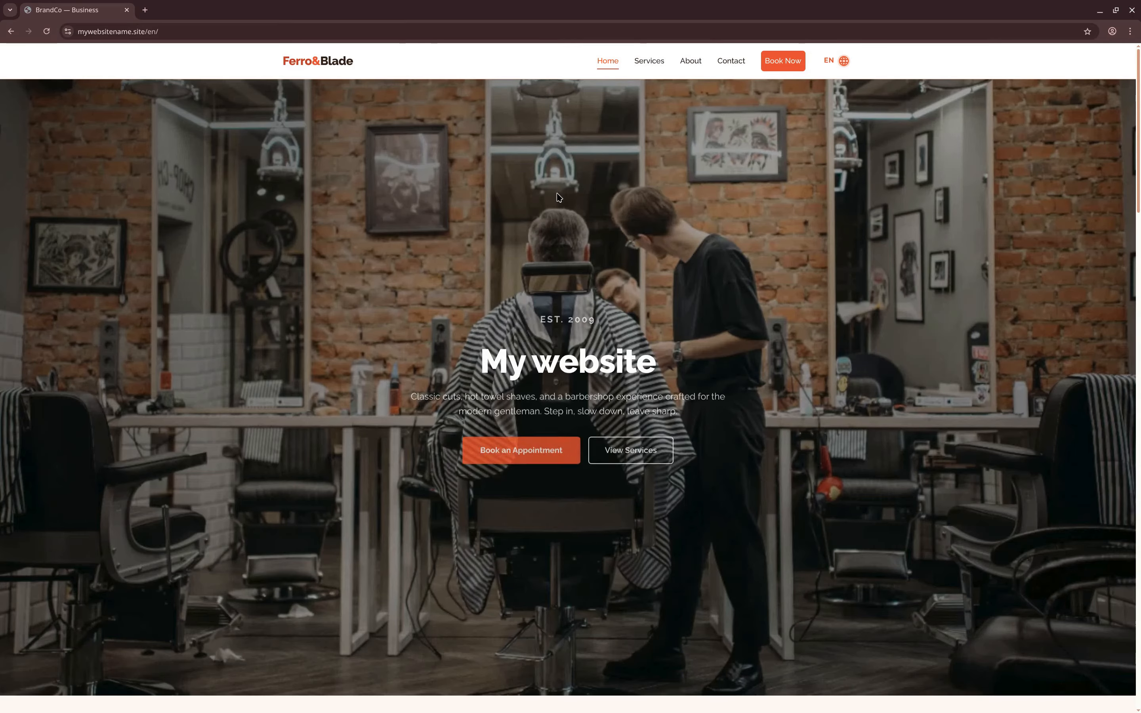
click(839, 65)
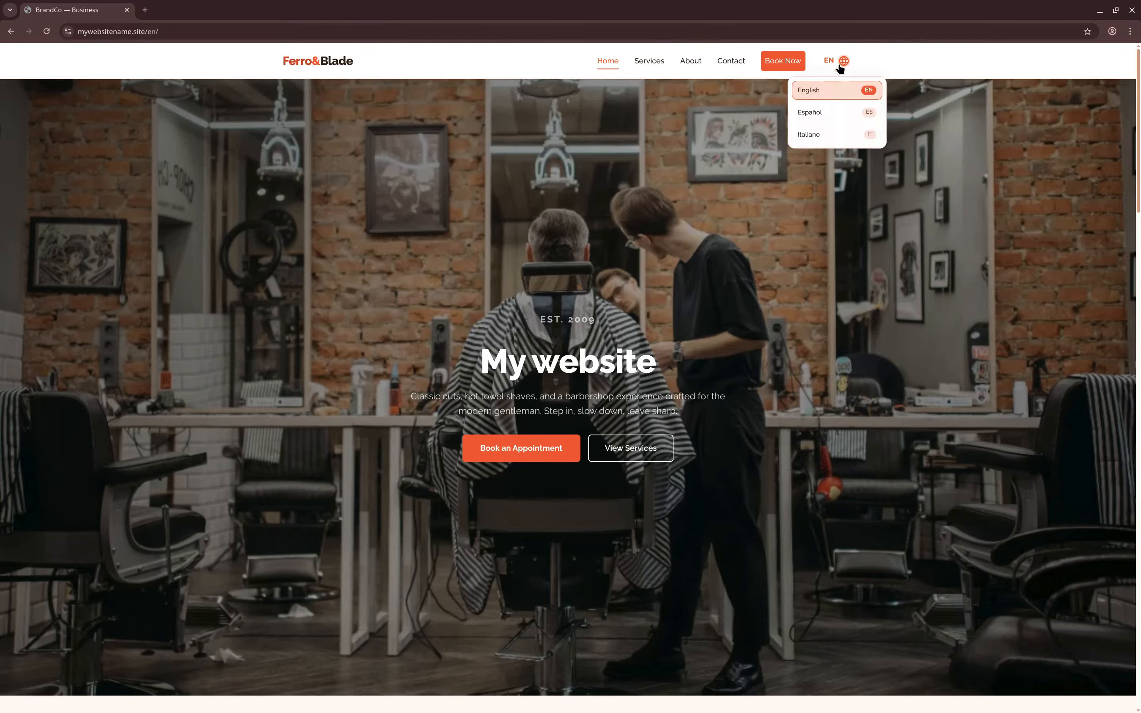
click(830, 112)
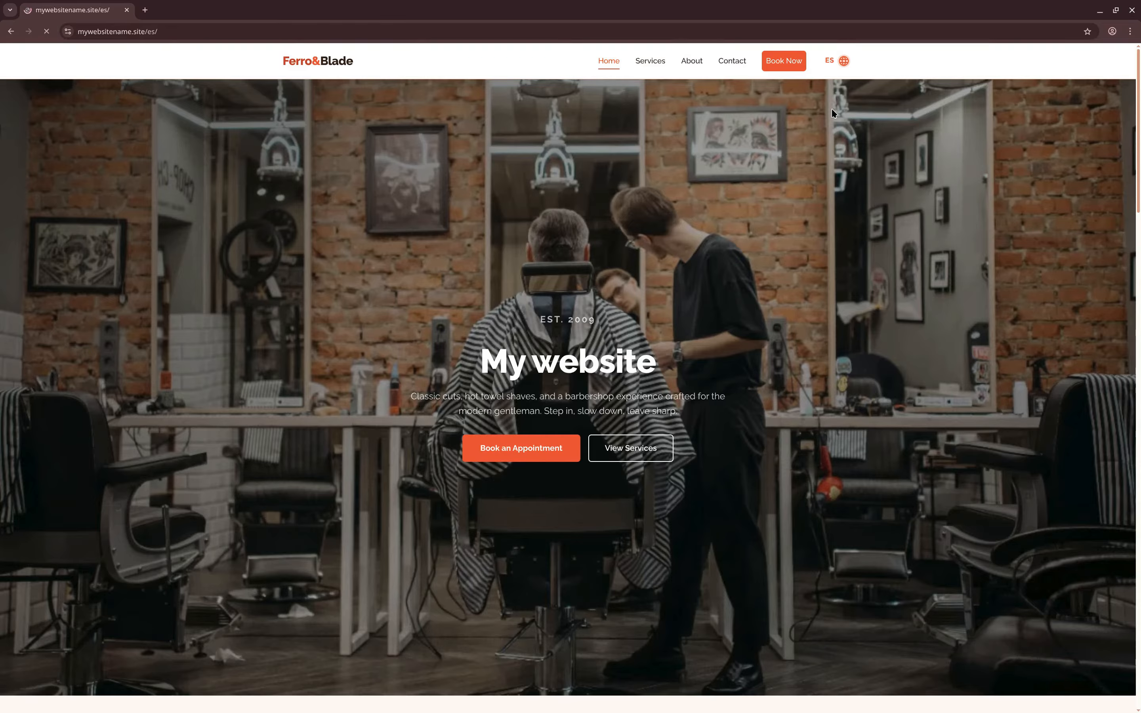
click(831, 59)
click(813, 134)
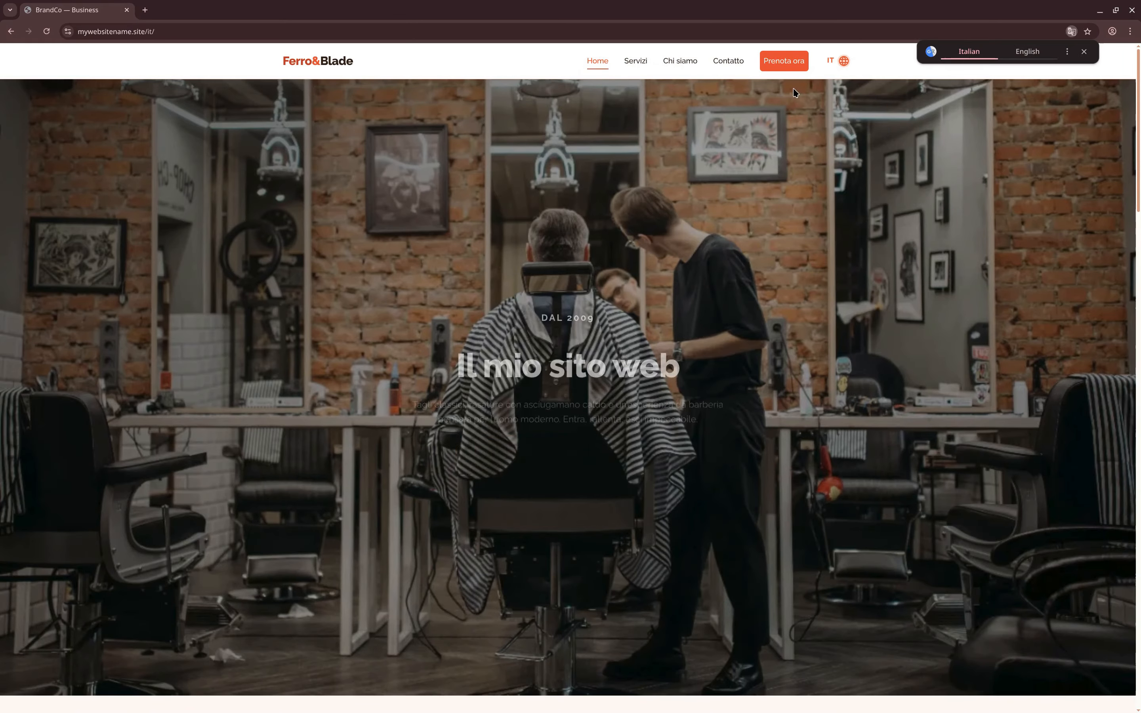
scroll(685, 352, down, 8)
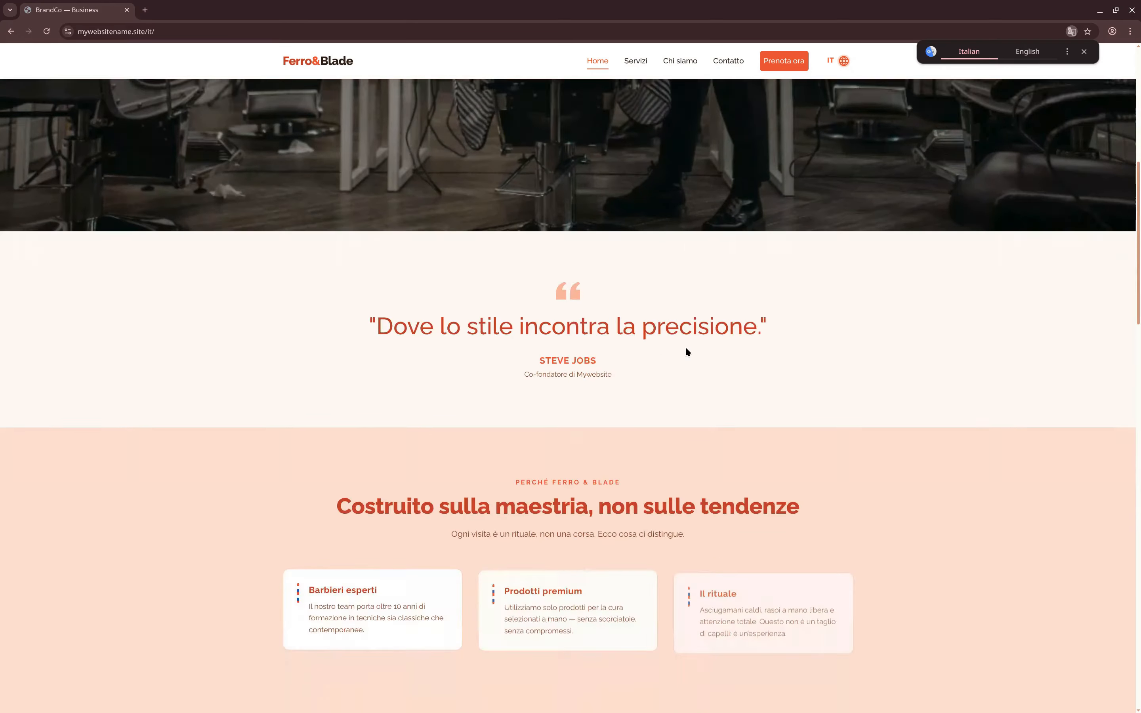
scroll(687, 351, down, 4)
scroll(739, 121, up, 6)
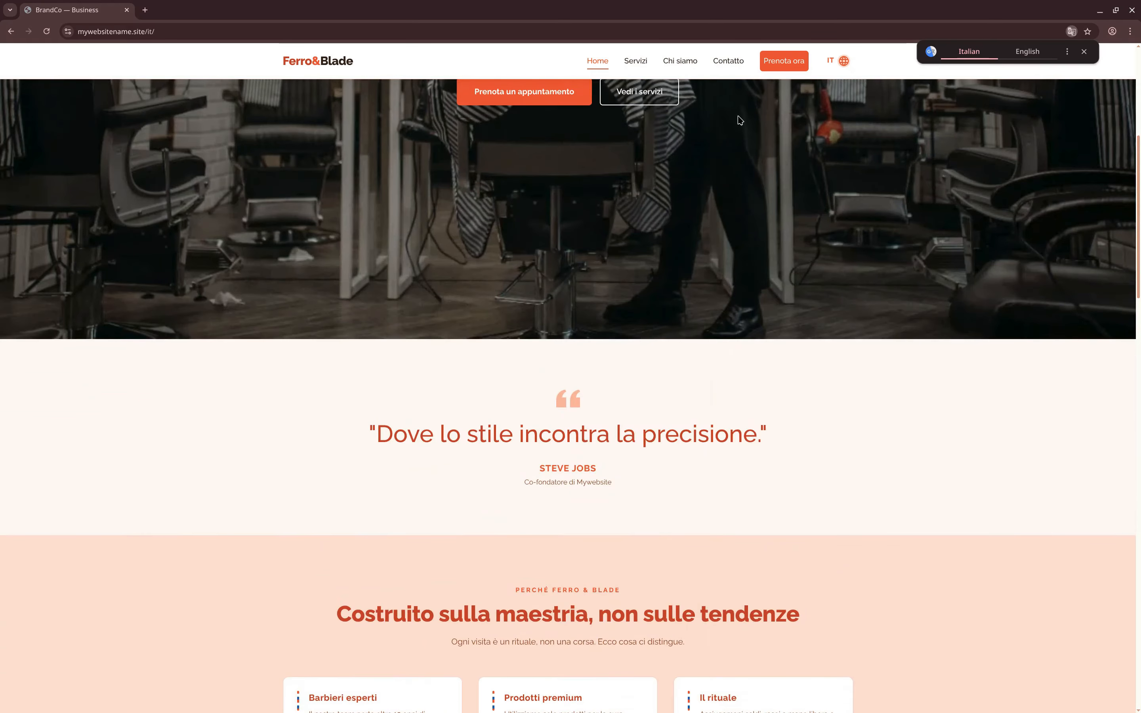
click(847, 64)
click(829, 96)
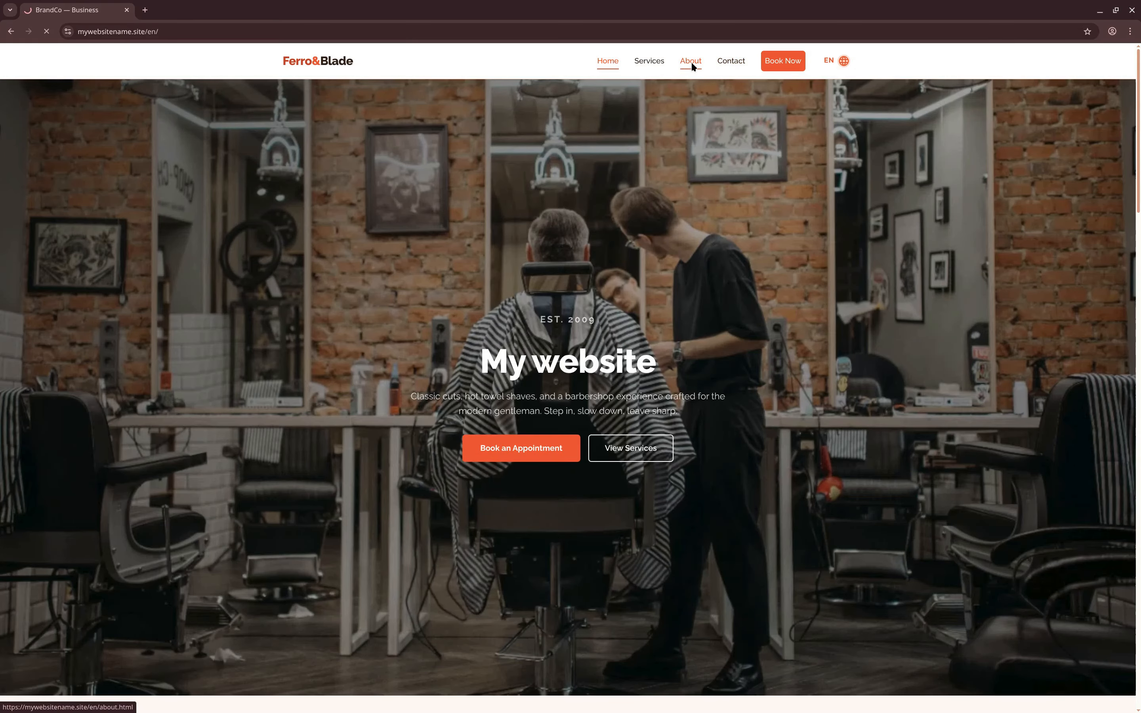
- Browse down the live site's English About and Services pages
click(690, 61)
scroll(629, 313, down, 12)
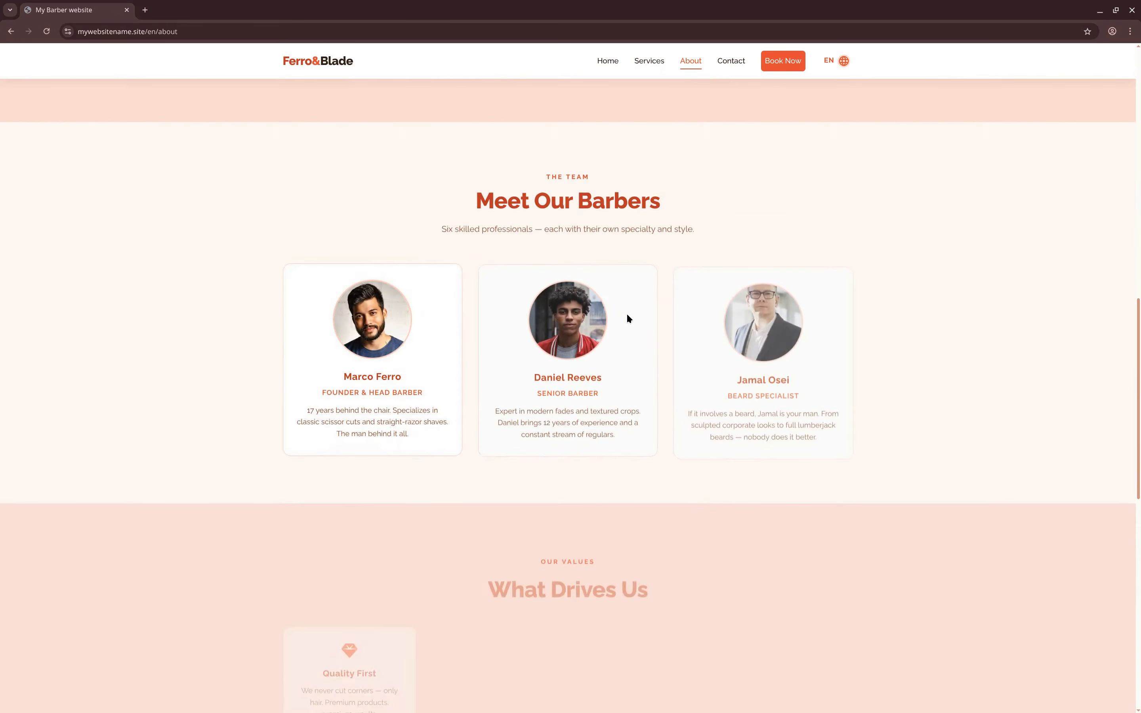
scroll(628, 315, down, 11)
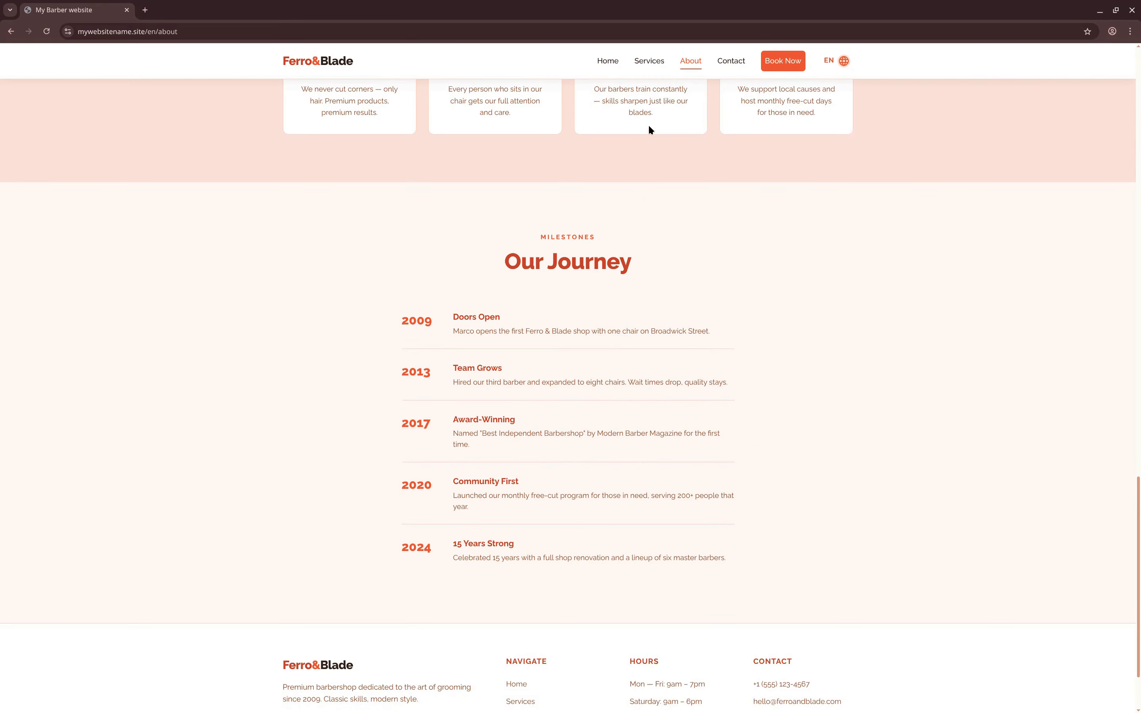
click(658, 67)
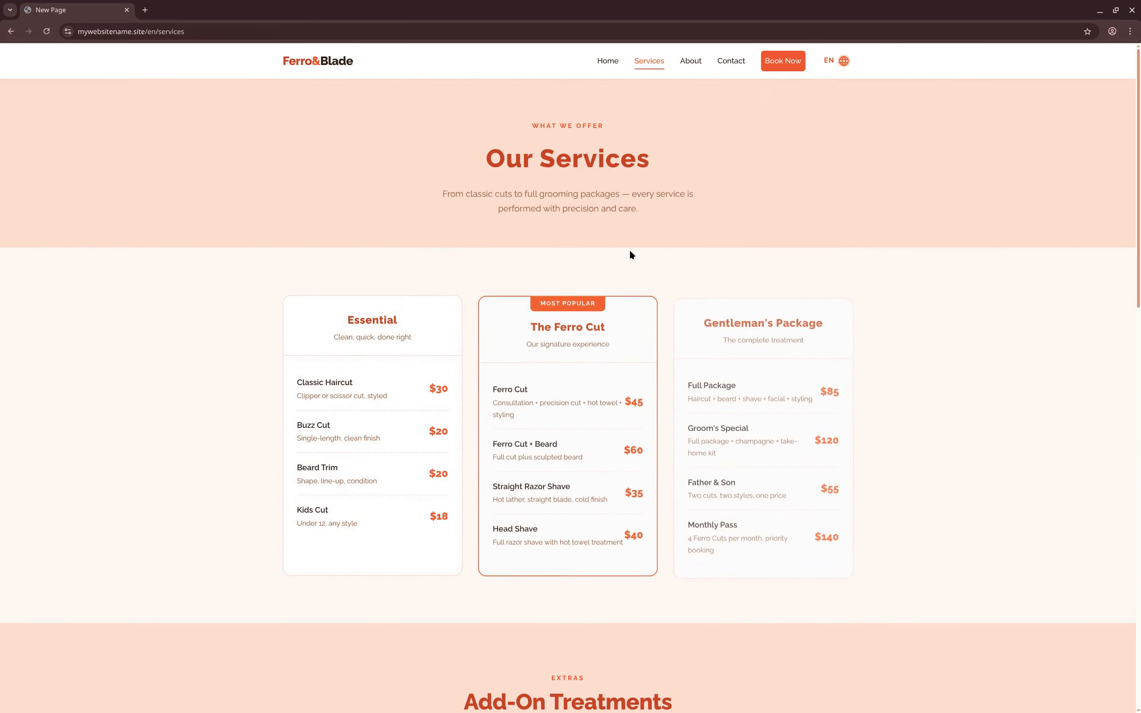
scroll(631, 283, down, 10)
scroll(594, 325, down, 2)
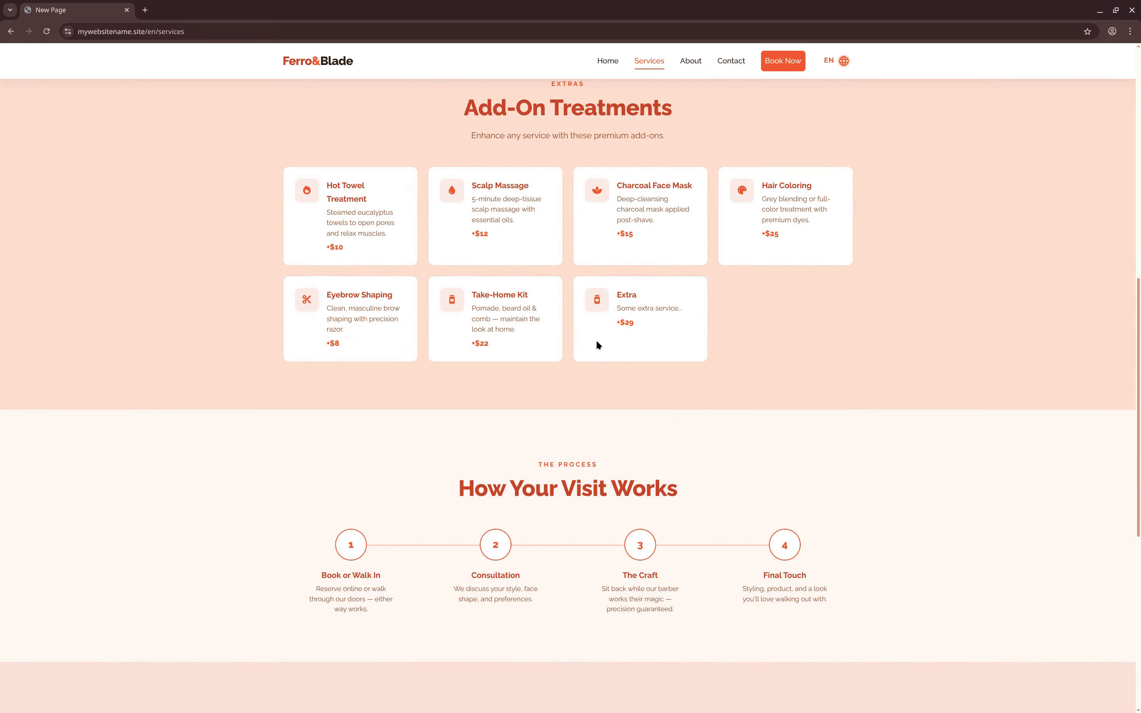
scroll(672, 349, down, 10)
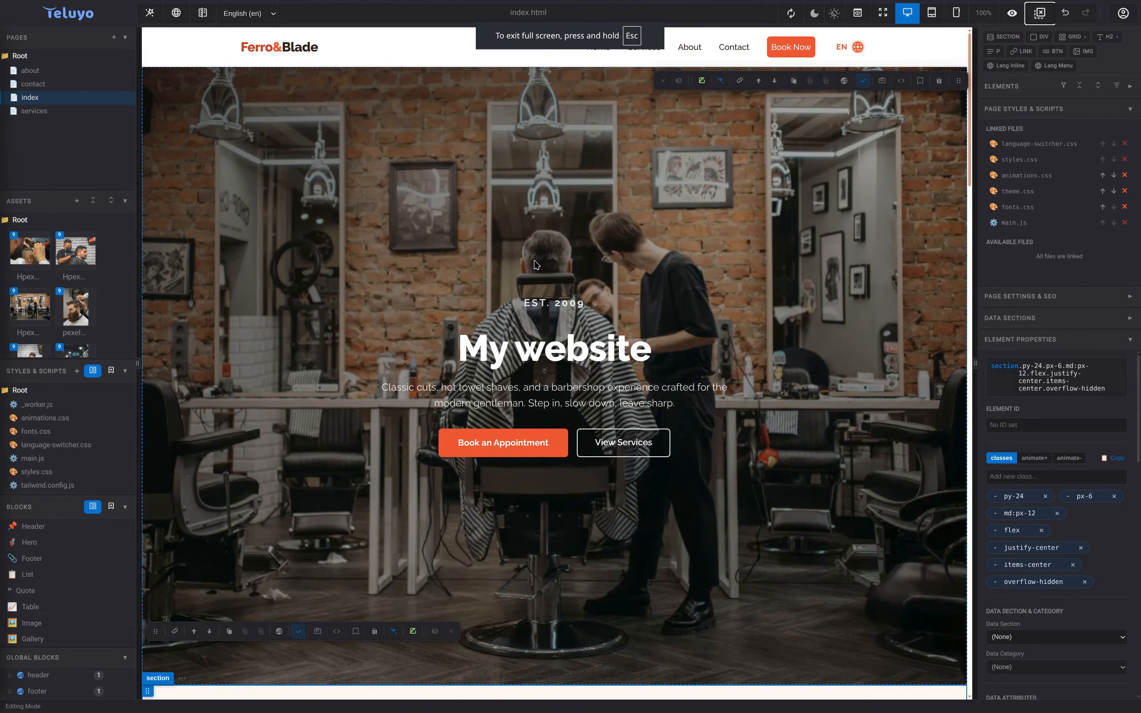
- Change the EST. 2009 hero label's text colour to bright yellow
double_click(584, 305)
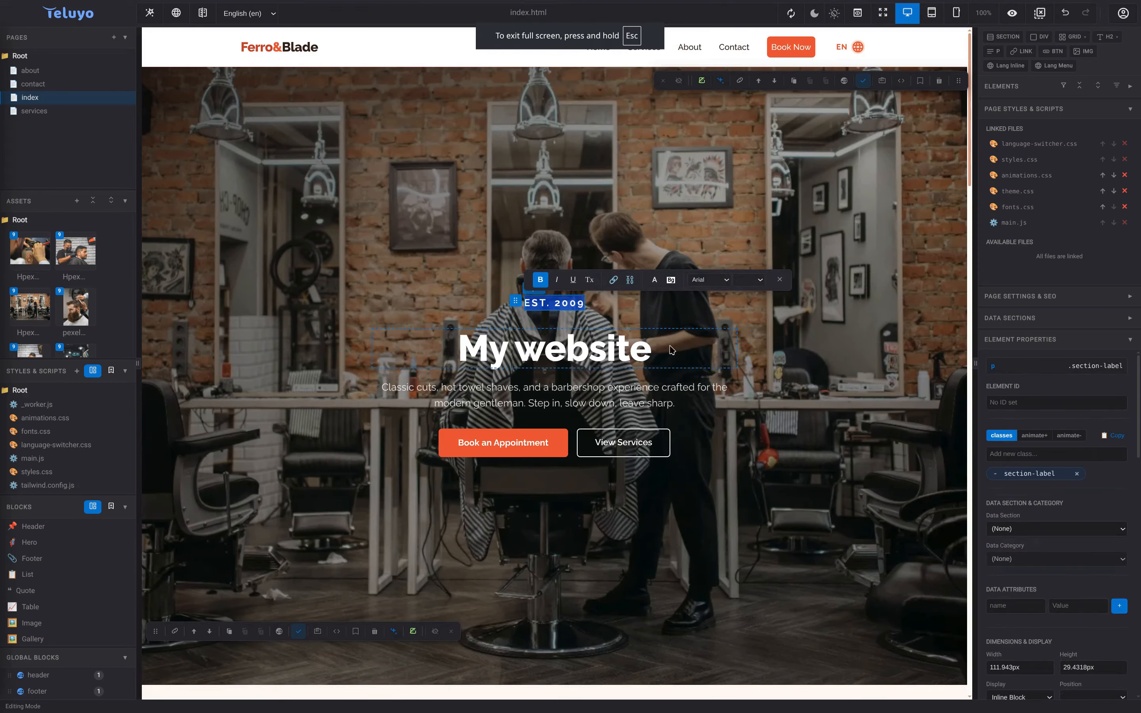
scroll(1057, 543, down, 6)
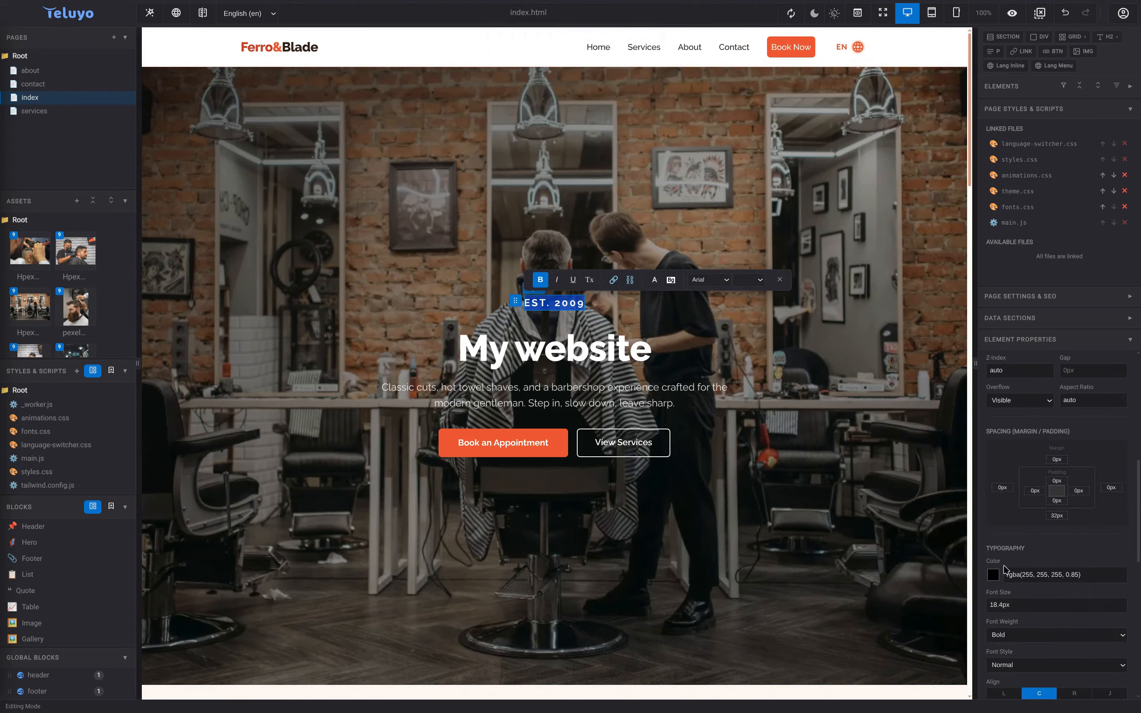
click(993, 575)
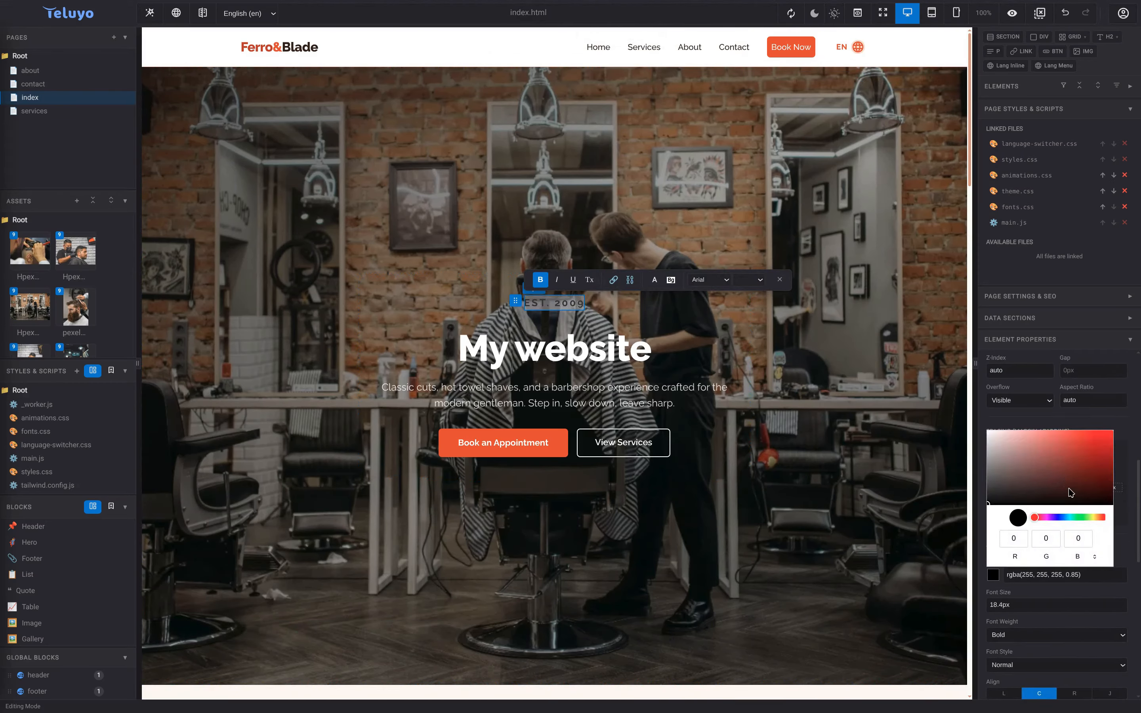
click(1094, 518)
drag(1079, 484, 1112, 434)
click(1117, 463)
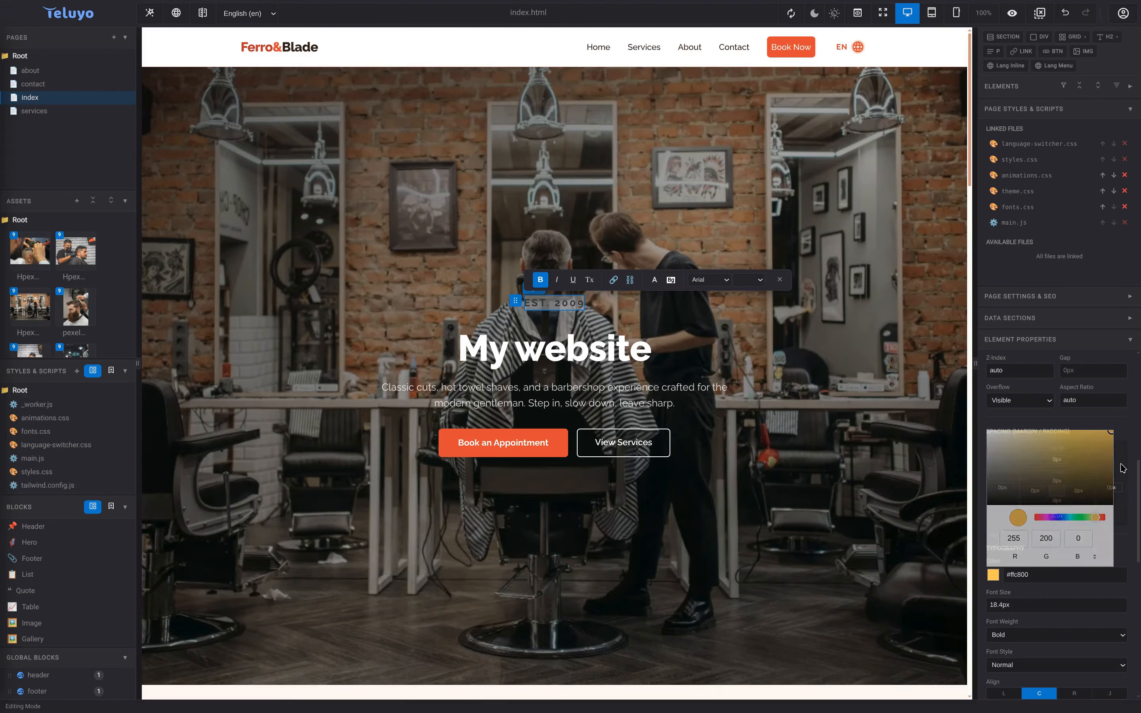
click(285, 231)
- Export the whole website for mywebsitename.site as a single ZIP of all files
click(87, 25)
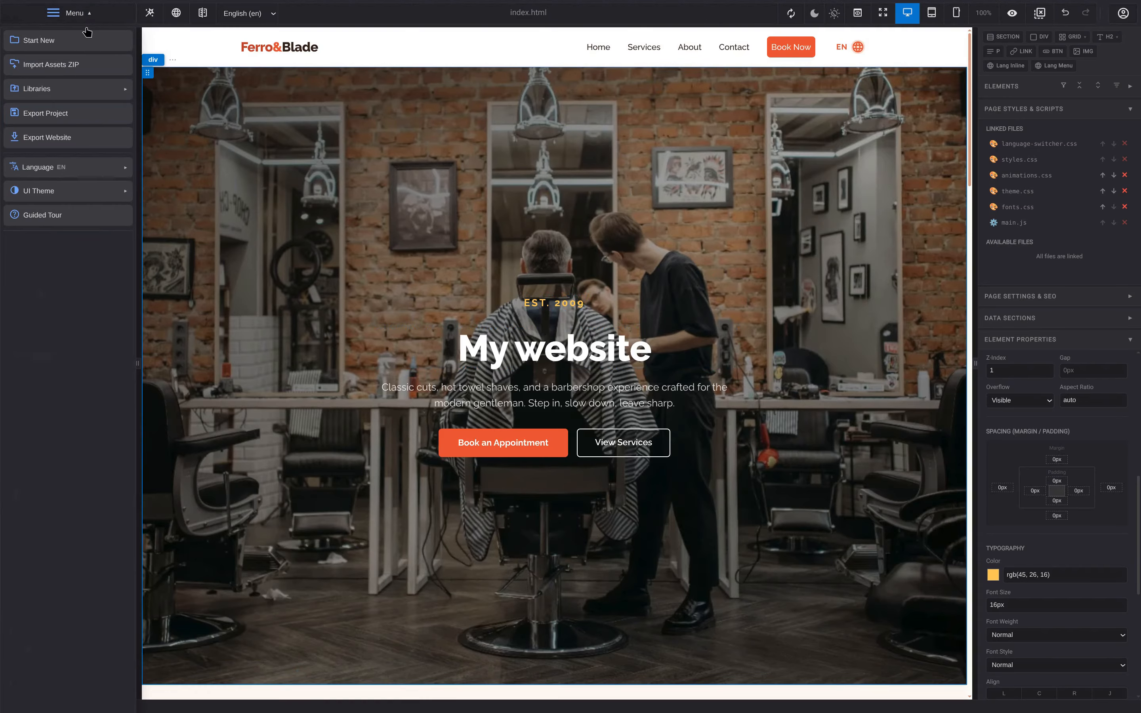
click(85, 144)
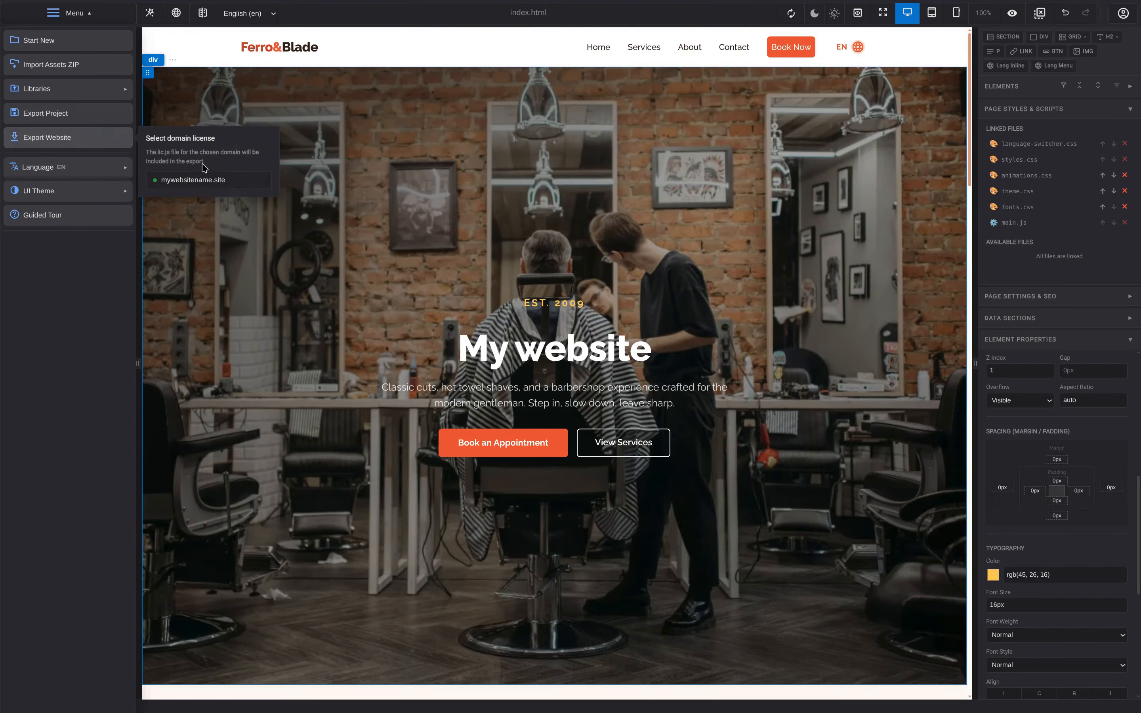
click(231, 185)
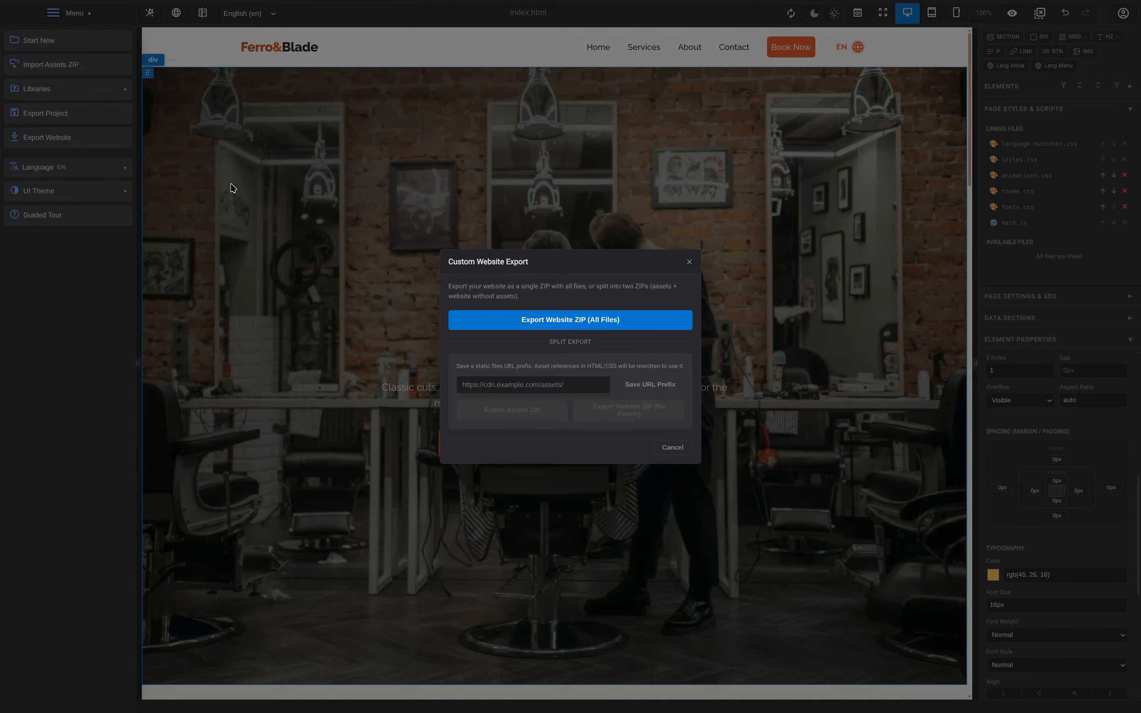
click(566, 319)
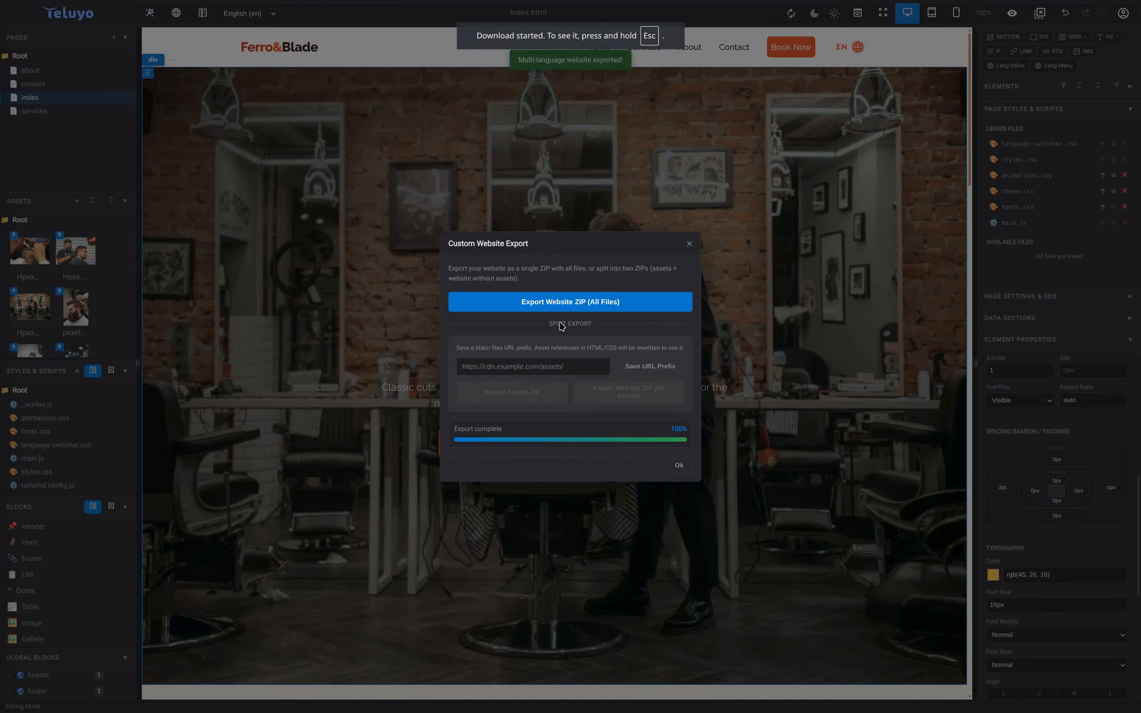
- Upload the newly exported 93-file ZIP to mywebsite and deploy it to production
click(679, 465)
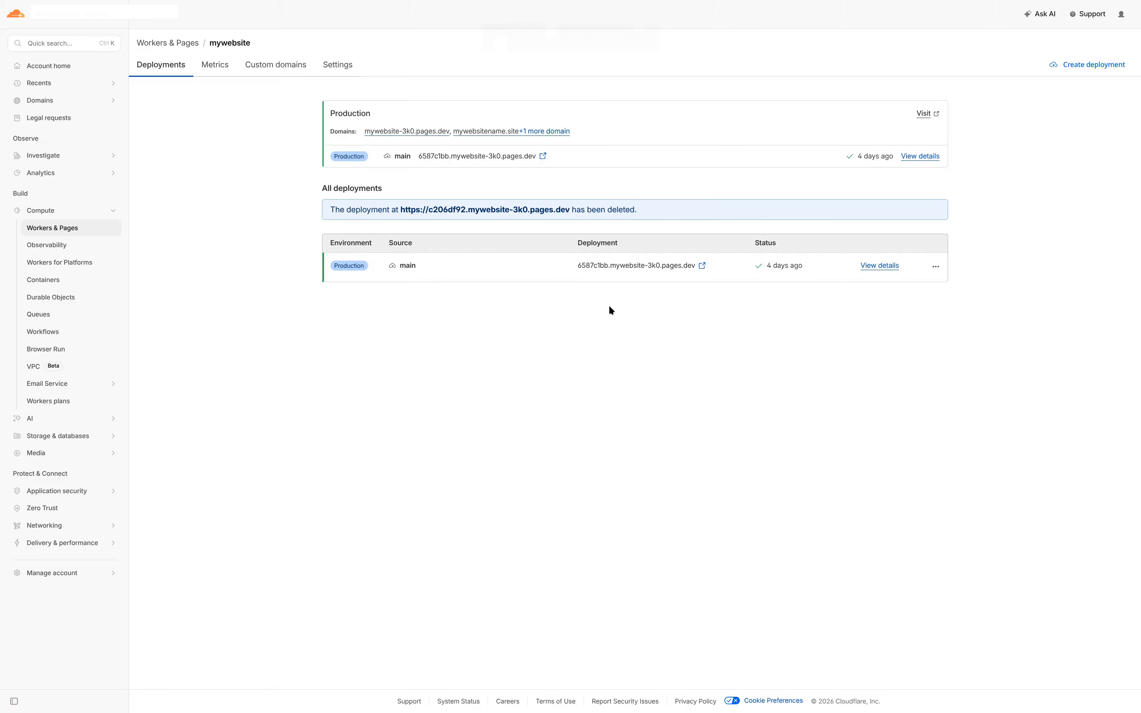
click(1093, 71)
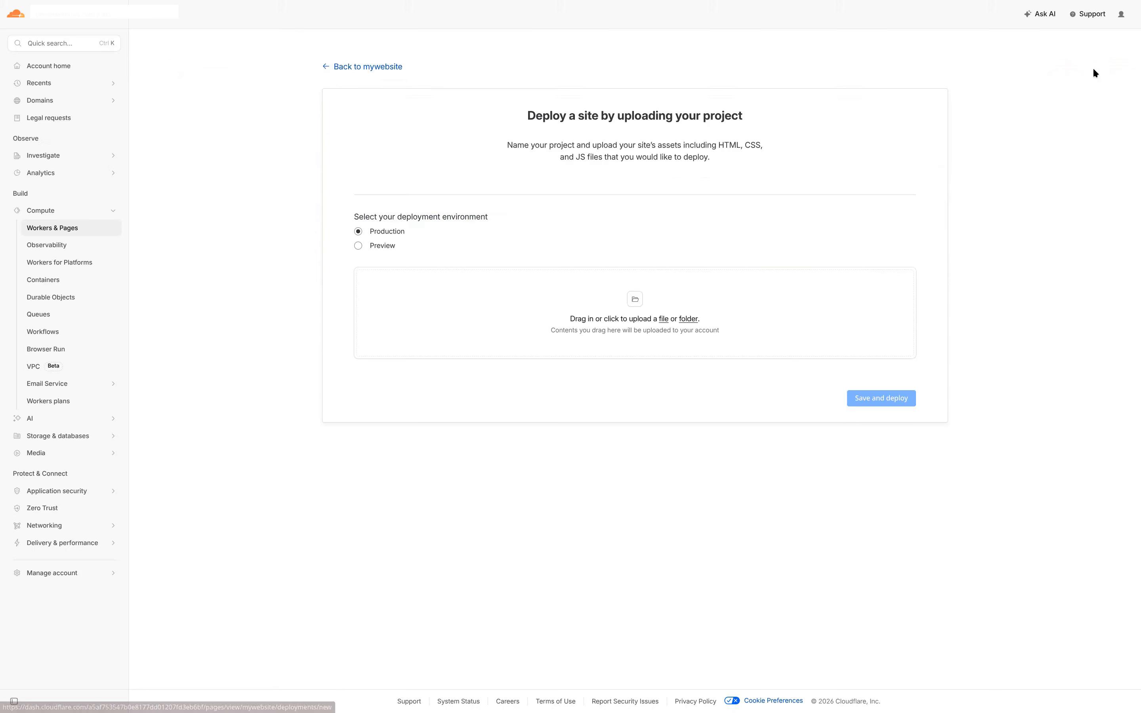
click(665, 320)
double_click(519, 301)
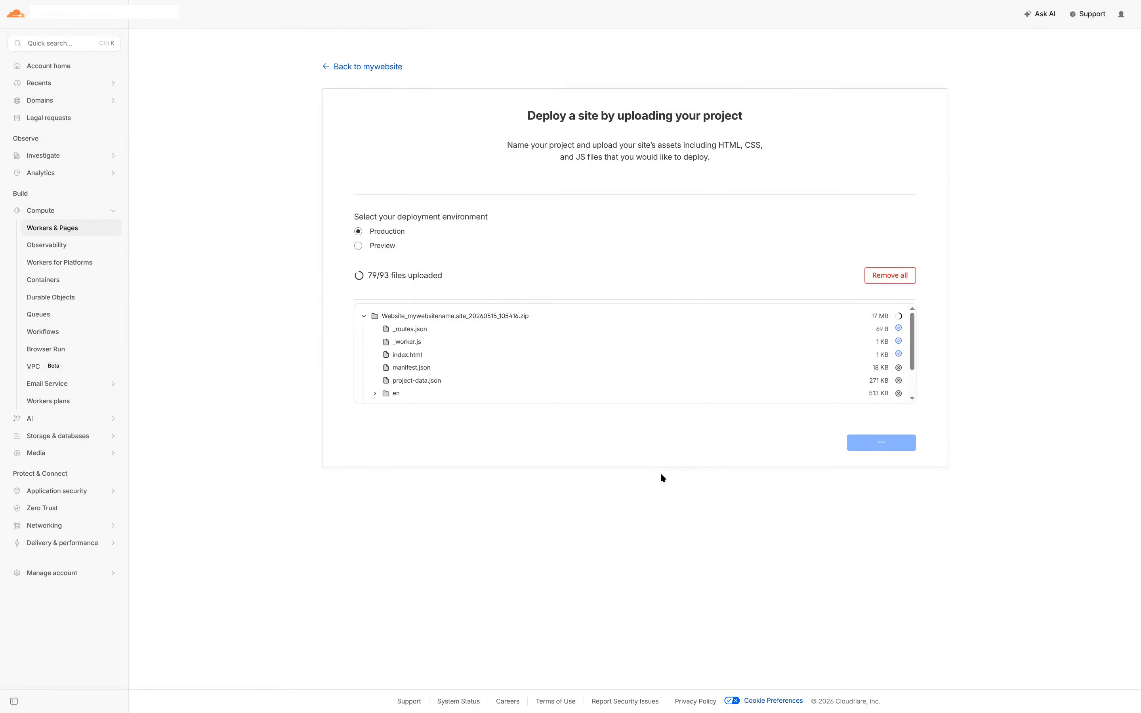
click(882, 513)
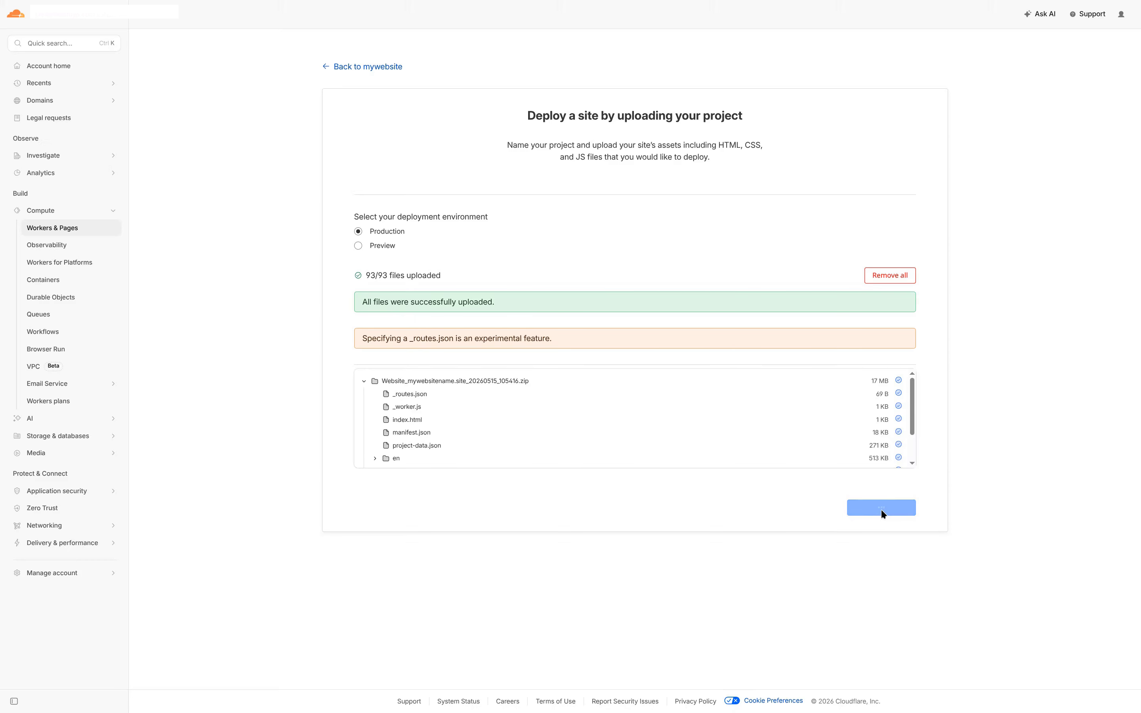
click(888, 204)
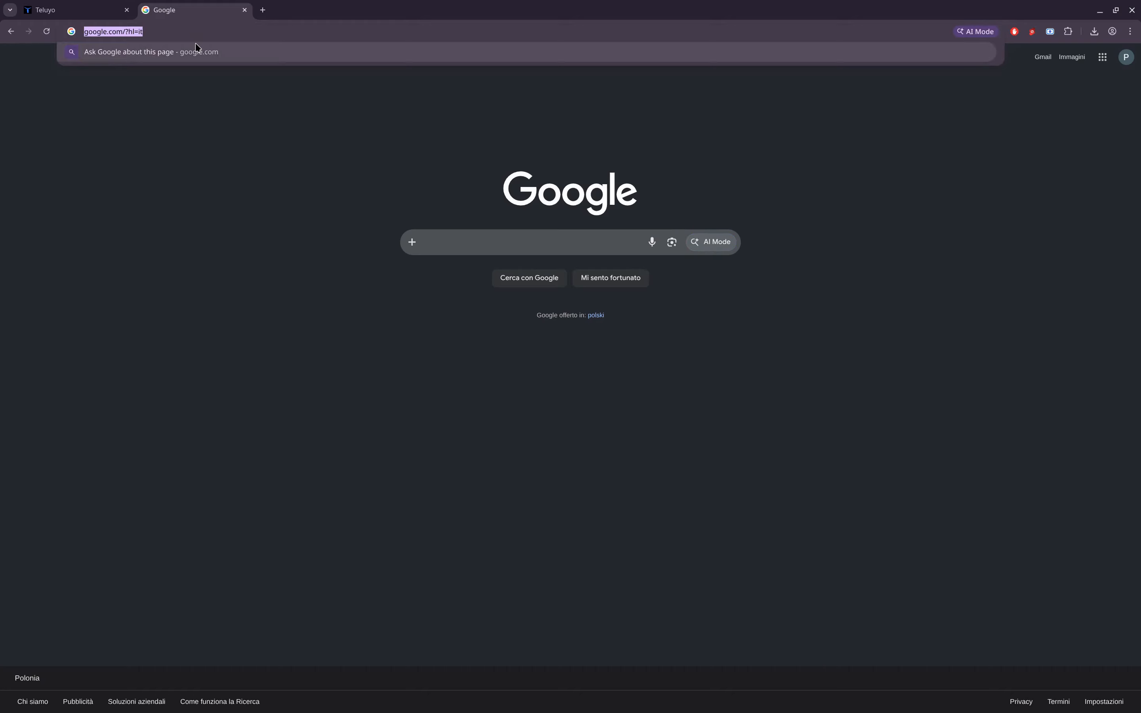
- Load mywebsitename.site and highlight the hero's EST. 2009 text to check it is yellow
text(mywebsitename.site)
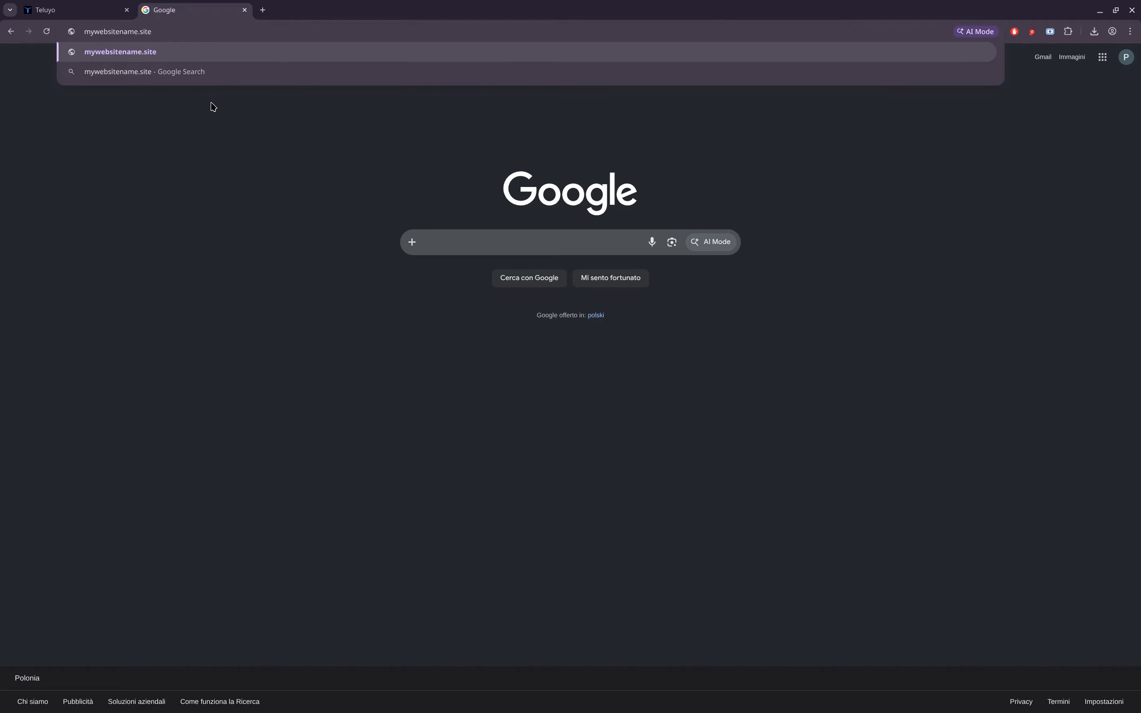
key(Return)
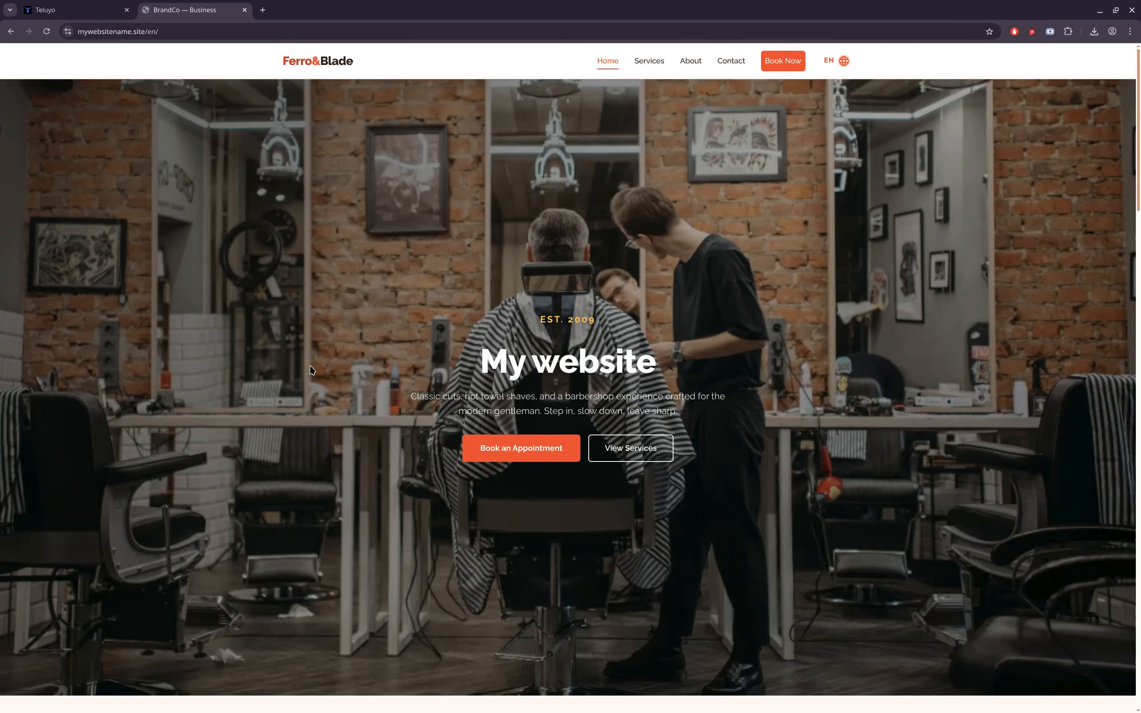
drag(498, 320, 554, 324)
click(501, 323)
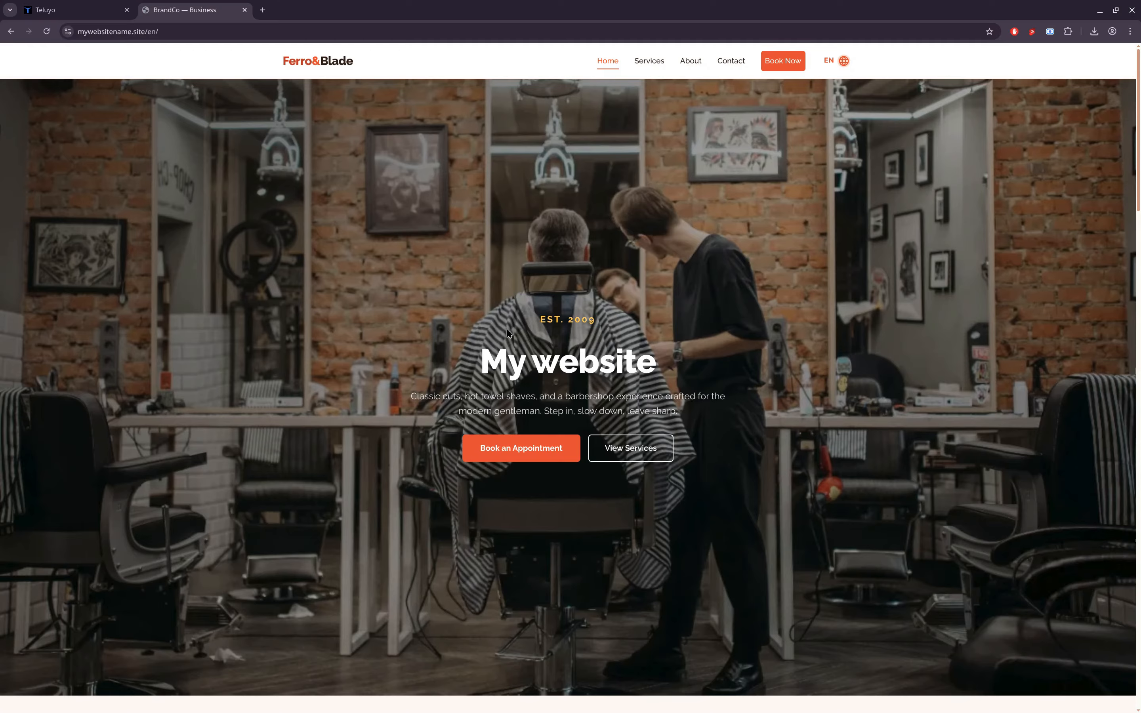